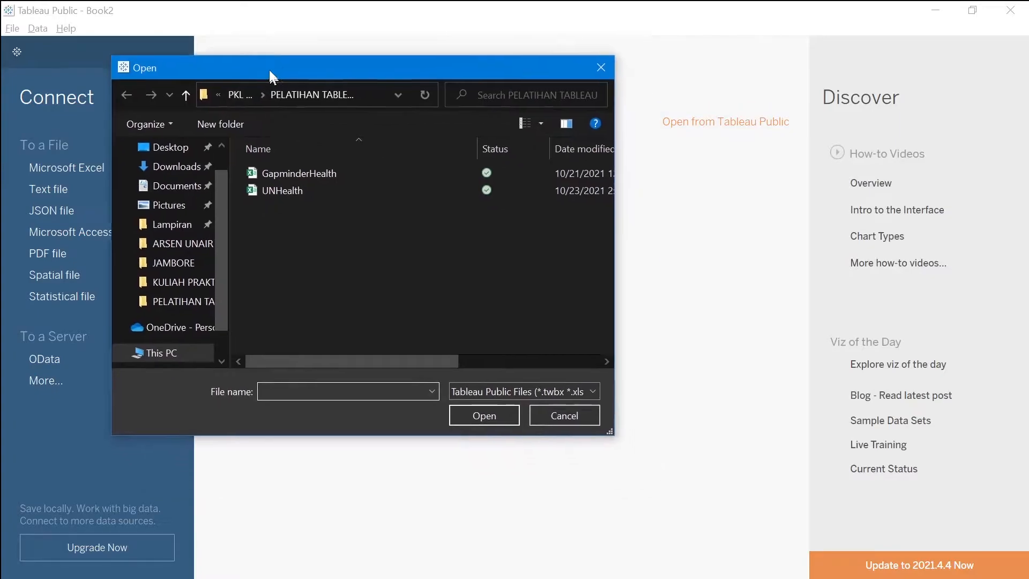
# - Open the UNHealth data file as the data source and go to Sheet 1
pyautogui.click(287, 178)
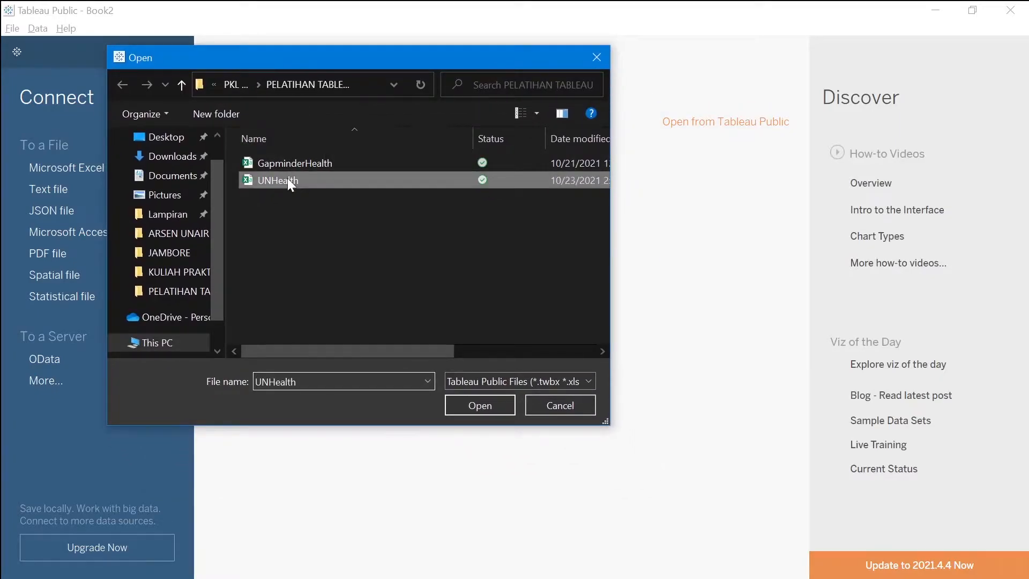
pyautogui.click(494, 404)
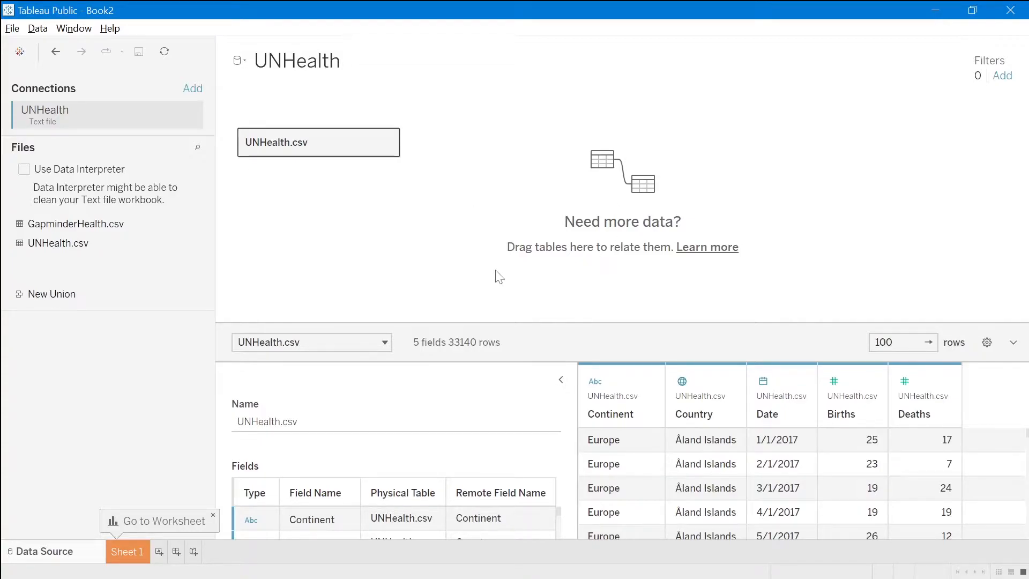
pyautogui.click(137, 555)
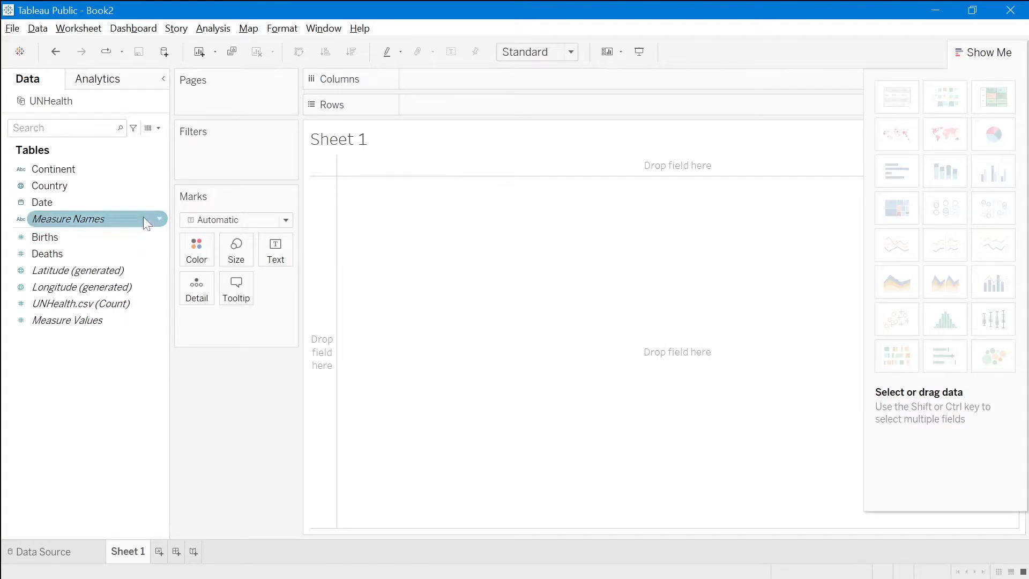
# - Build a chart with Country on the columns and the sum of Deaths on the rows
pyautogui.moveTo(71, 186); pyautogui.dragTo(442, 87)
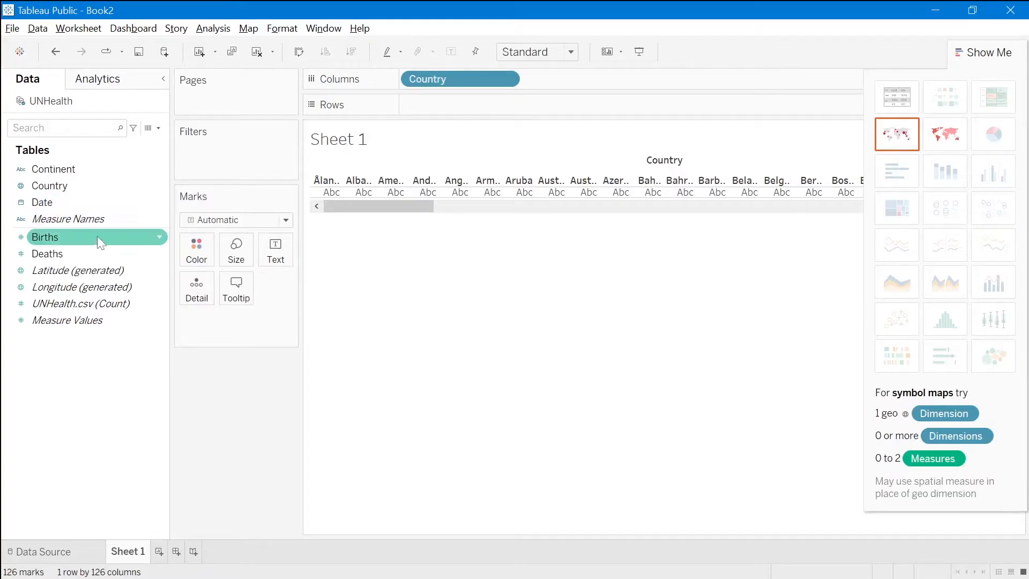
pyautogui.moveTo(87, 251); pyautogui.dragTo(459, 106)
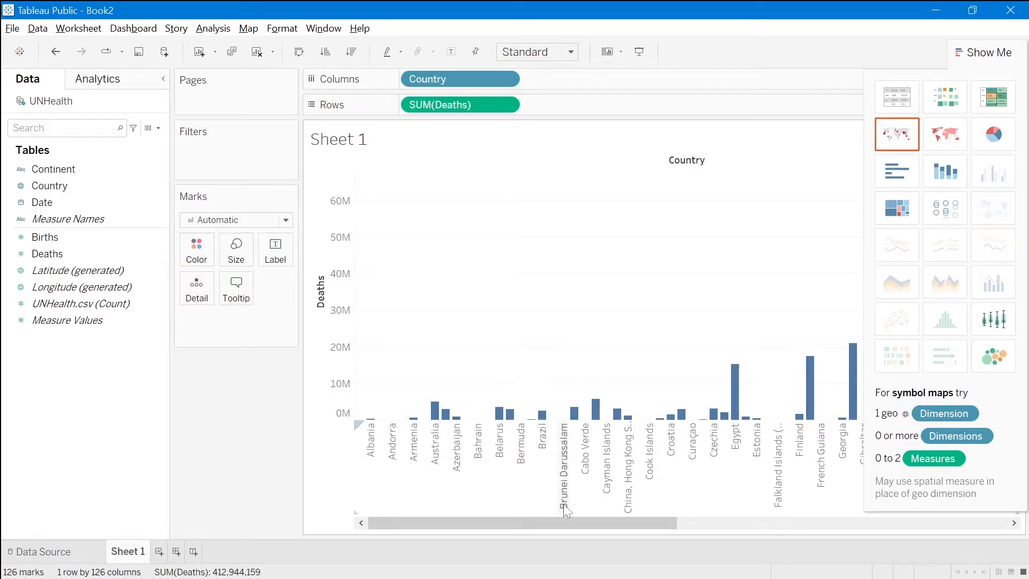
pyautogui.moveTo(577, 520); pyautogui.dragTo(513, 533)
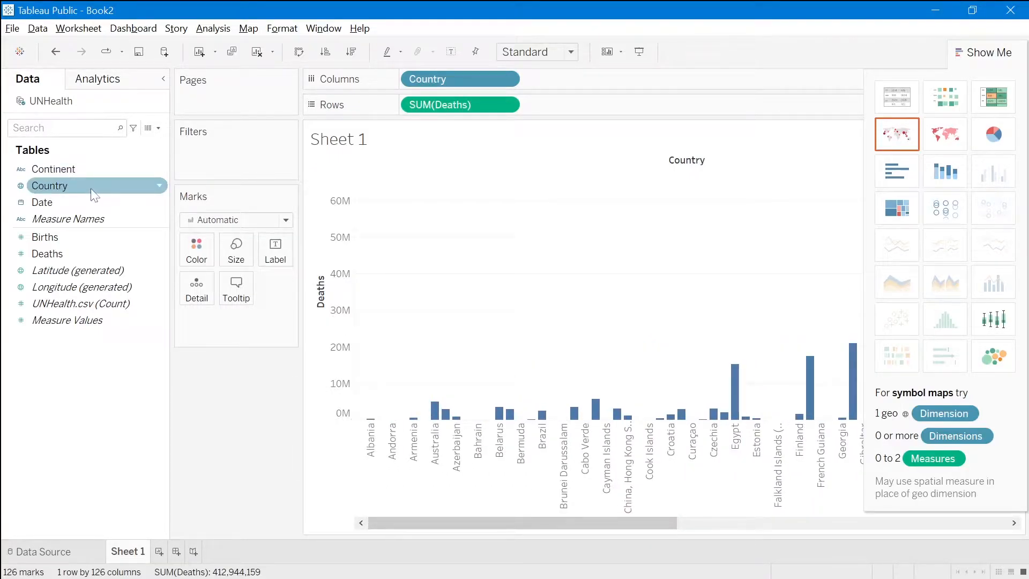
# - Filter the sheet by Country, clearing all countries and keeping only Japan
pyautogui.moveTo(66, 185); pyautogui.dragTo(218, 164)
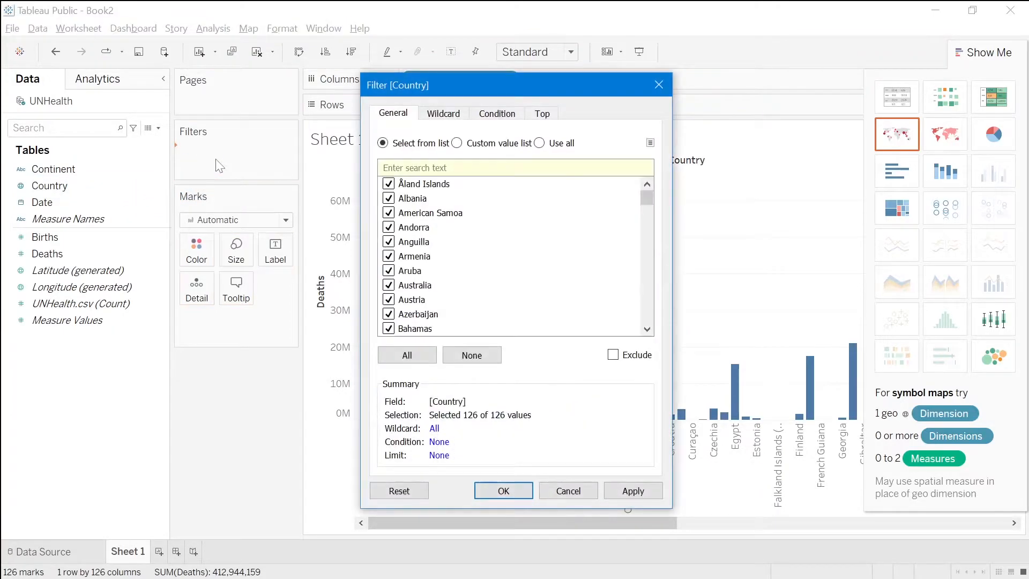
pyautogui.click(481, 355)
pyautogui.scroll(-2, 490, 279)
pyautogui.scroll(-2, 491, 280)
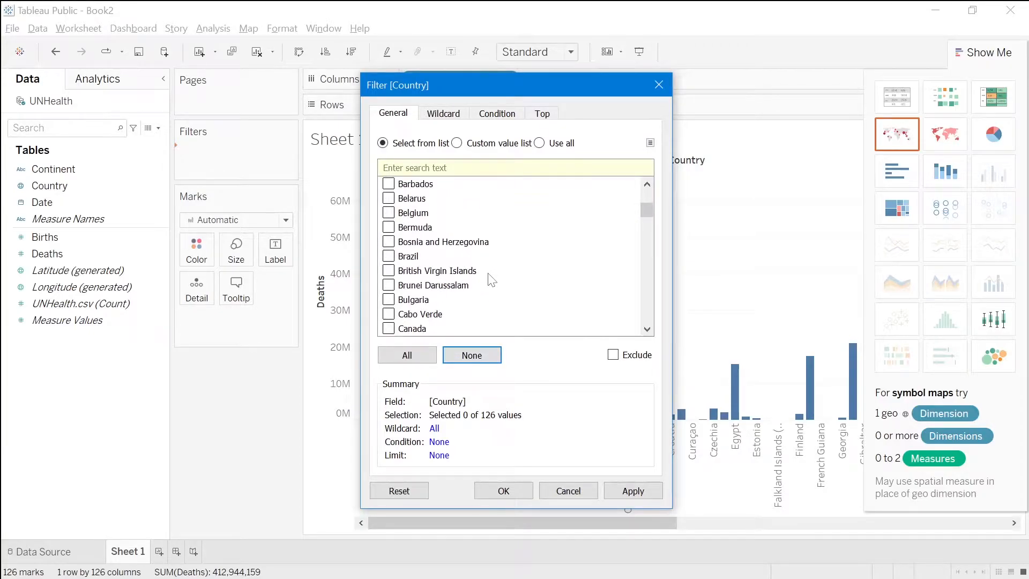
pyautogui.scroll(-13, 491, 280)
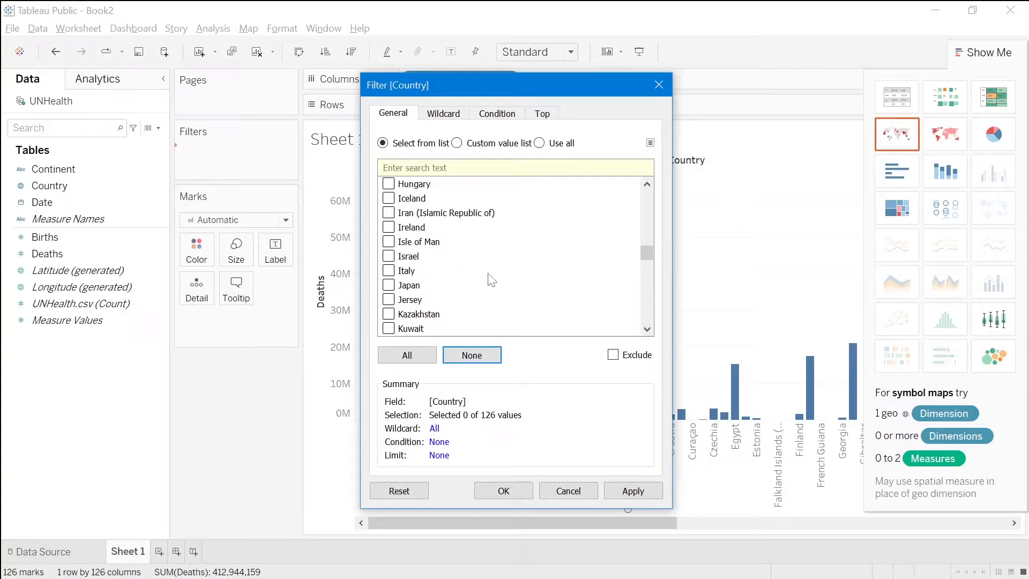
pyautogui.click(389, 271)
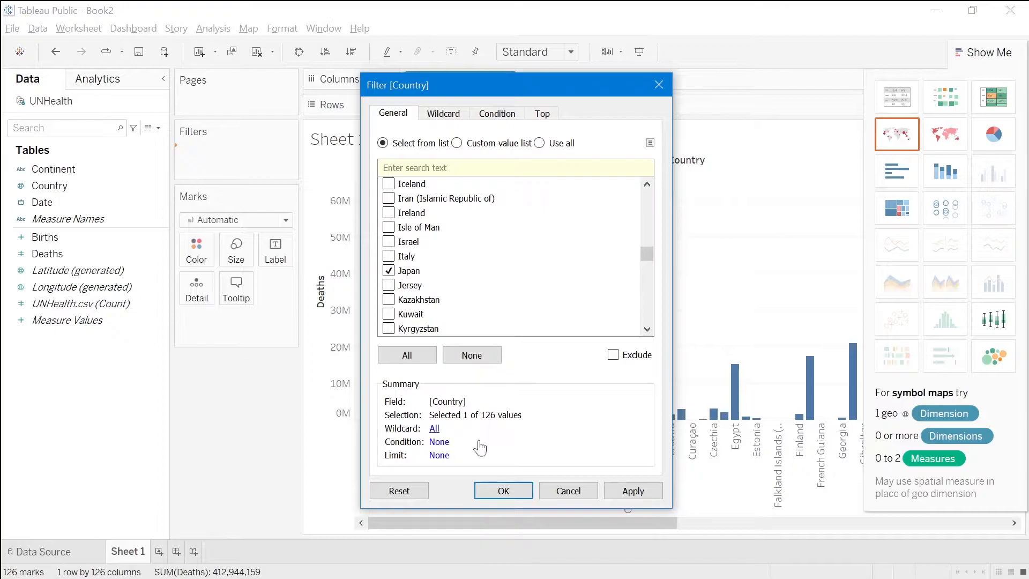
pyautogui.click(504, 491)
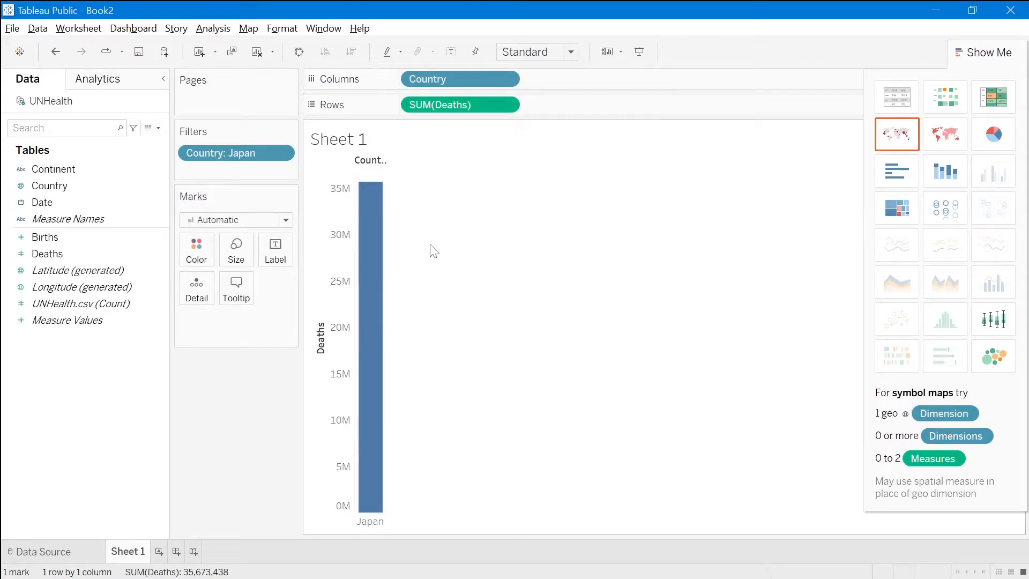
# - Add Date by year after Country on the columns and colour the line by the sum of Deaths
pyautogui.click(137, 203)
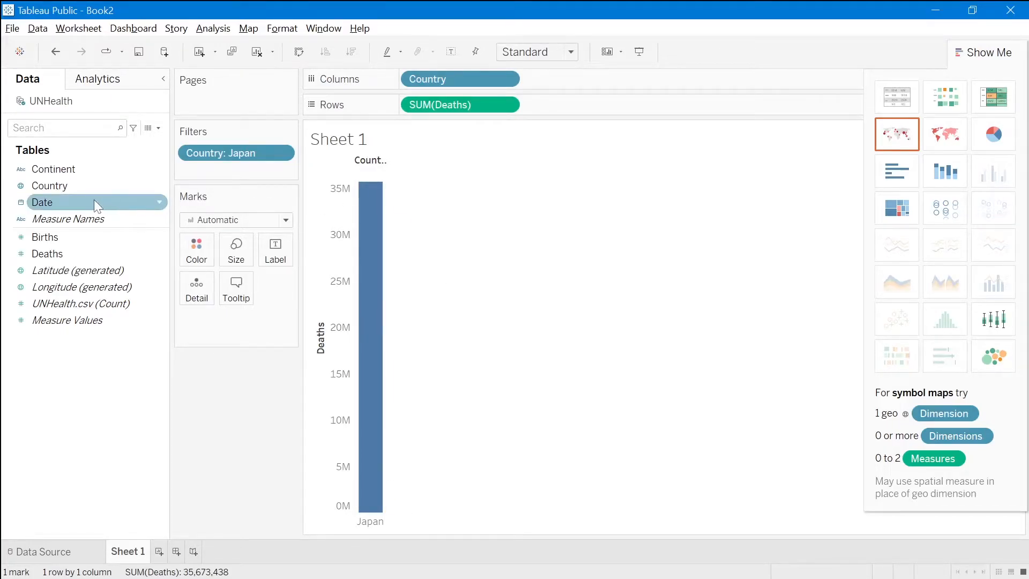
pyautogui.moveTo(70, 201); pyautogui.dragTo(604, 92)
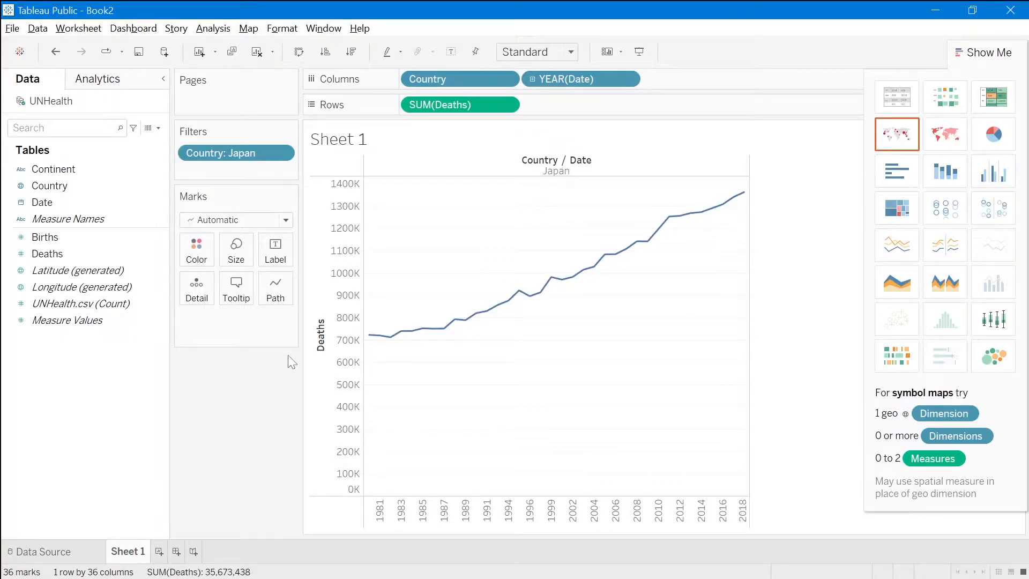
pyautogui.click(130, 275)
pyautogui.click(99, 254)
pyautogui.moveTo(88, 253); pyautogui.dragTo(210, 249)
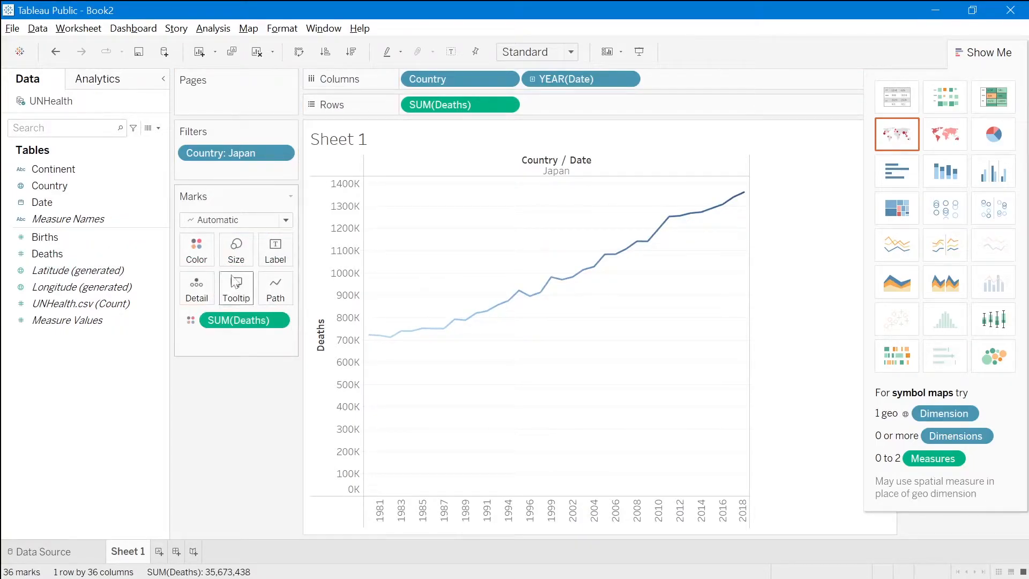
# - Change the Deaths colour palette to Orange
pyautogui.click(199, 249)
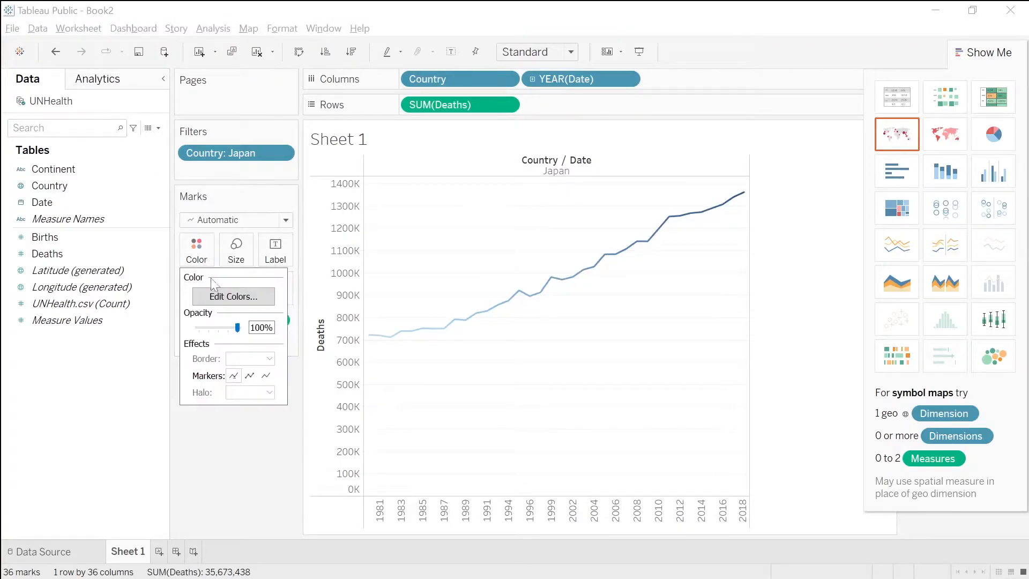
pyautogui.click(222, 297)
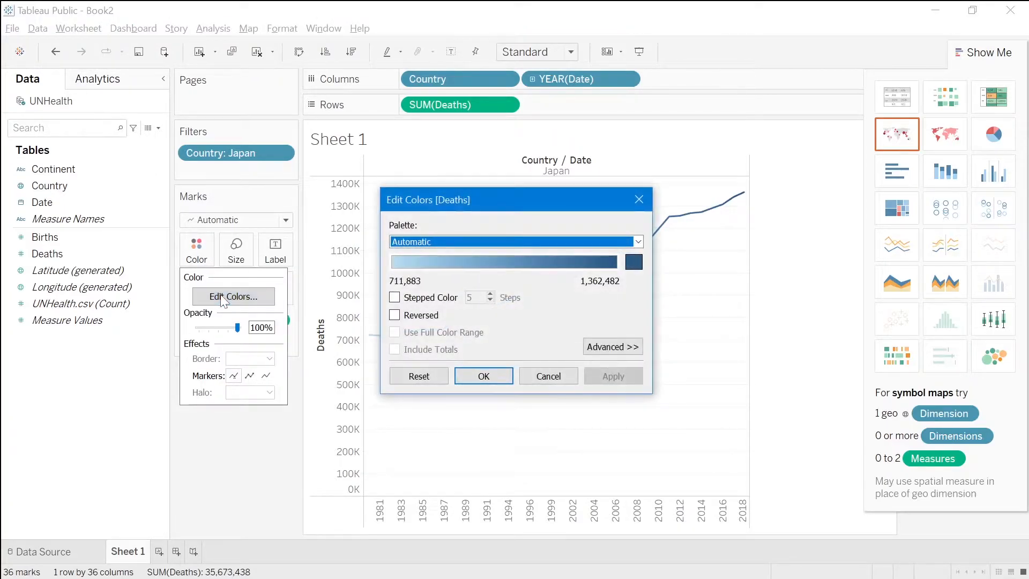
pyautogui.click(467, 242)
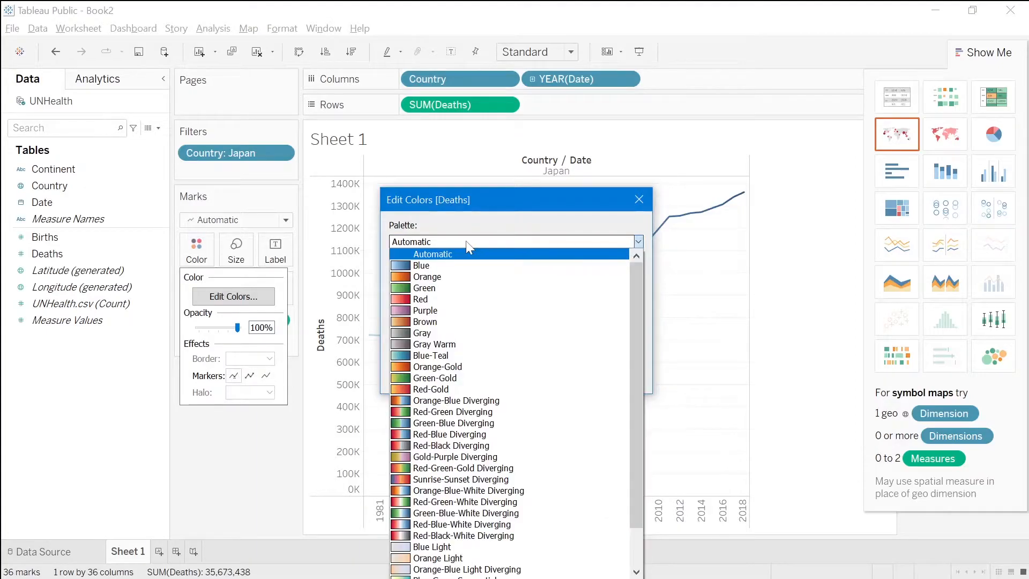
pyautogui.click(466, 276)
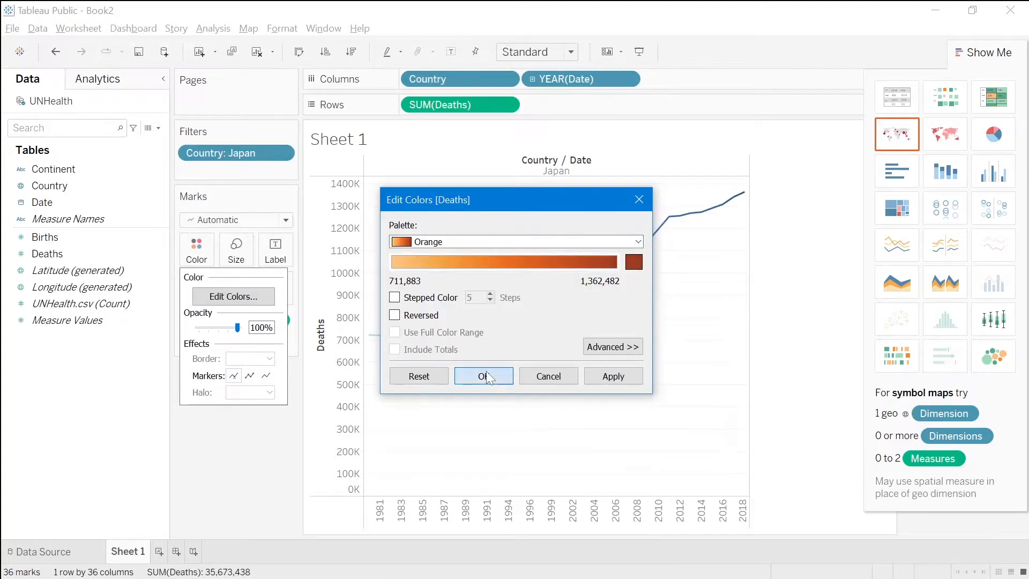
pyautogui.click(487, 376)
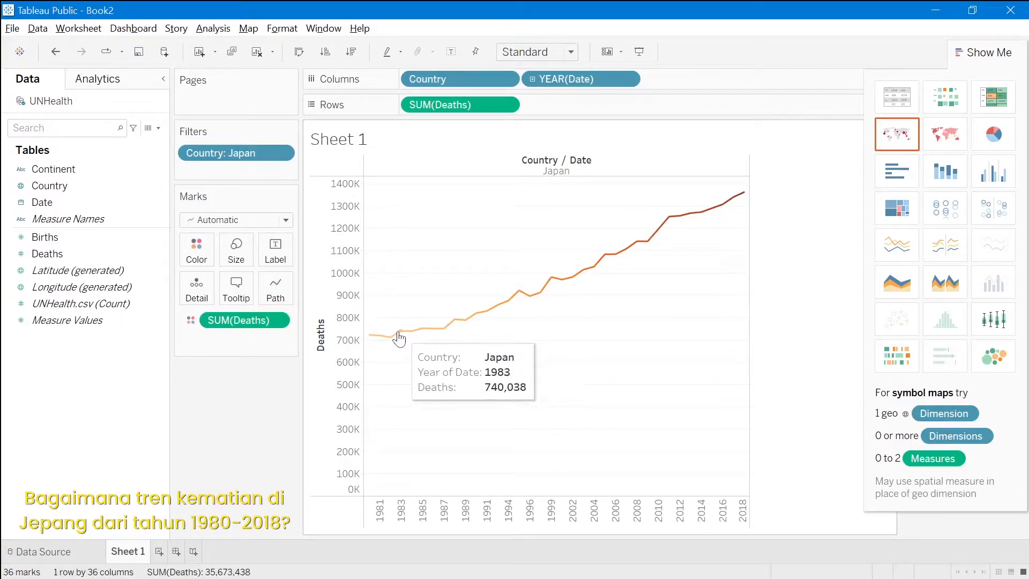
# - Add a linear trend line to Japan's yearly Deaths chart
pyautogui.moveTo(382, 339)
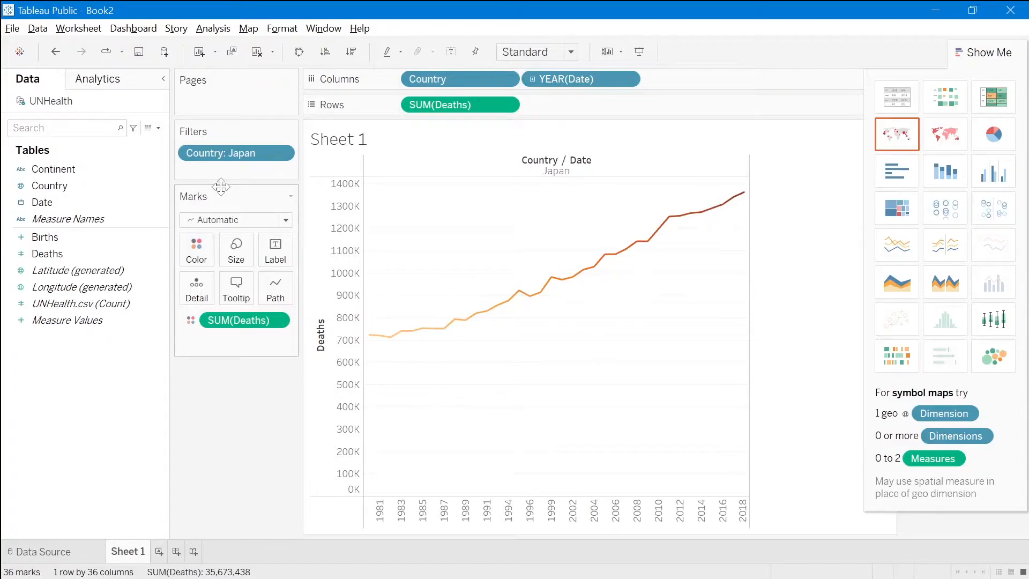
pyautogui.click(98, 79)
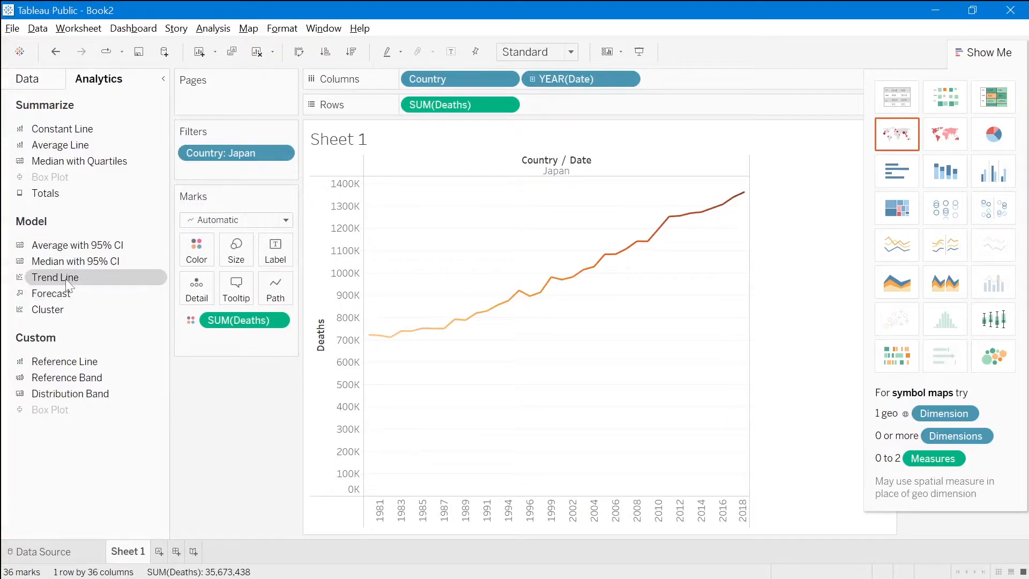
pyautogui.moveTo(65, 280); pyautogui.dragTo(429, 187)
pyautogui.moveTo(469, 316)
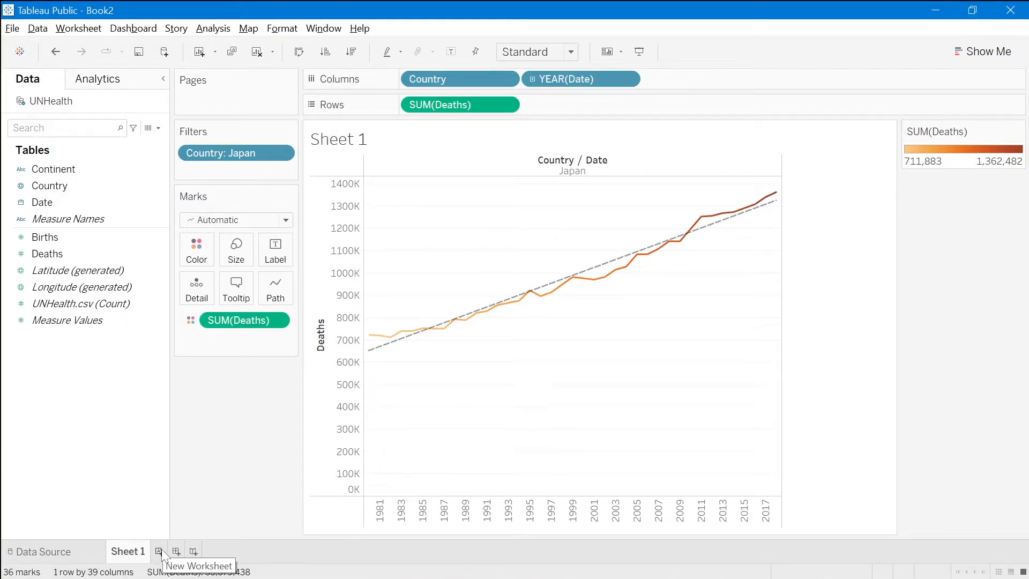
# - Create a new worksheet with Country on the rows and the sum of Births on the columns
pyautogui.click(159, 551)
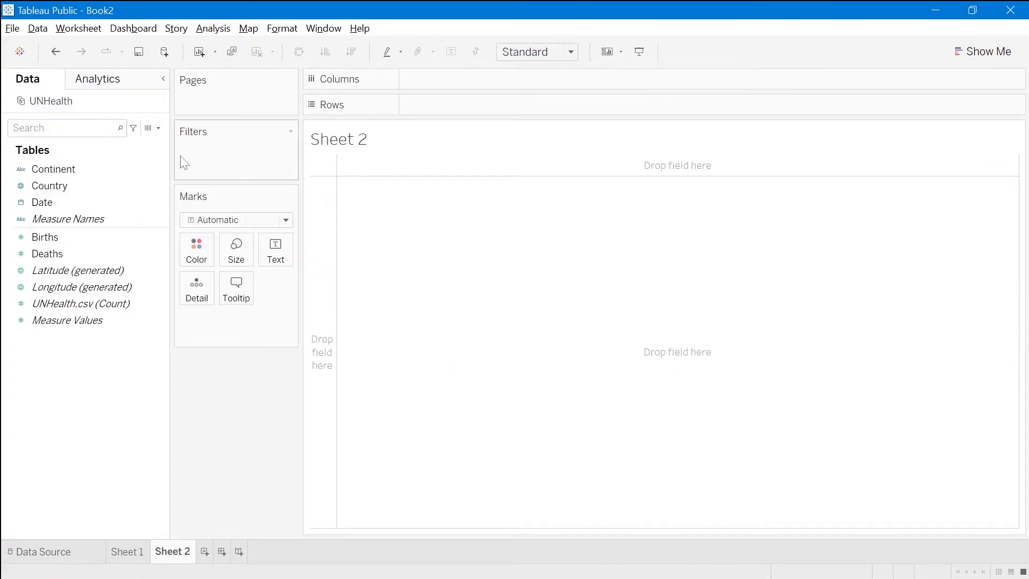
pyautogui.click(90, 188)
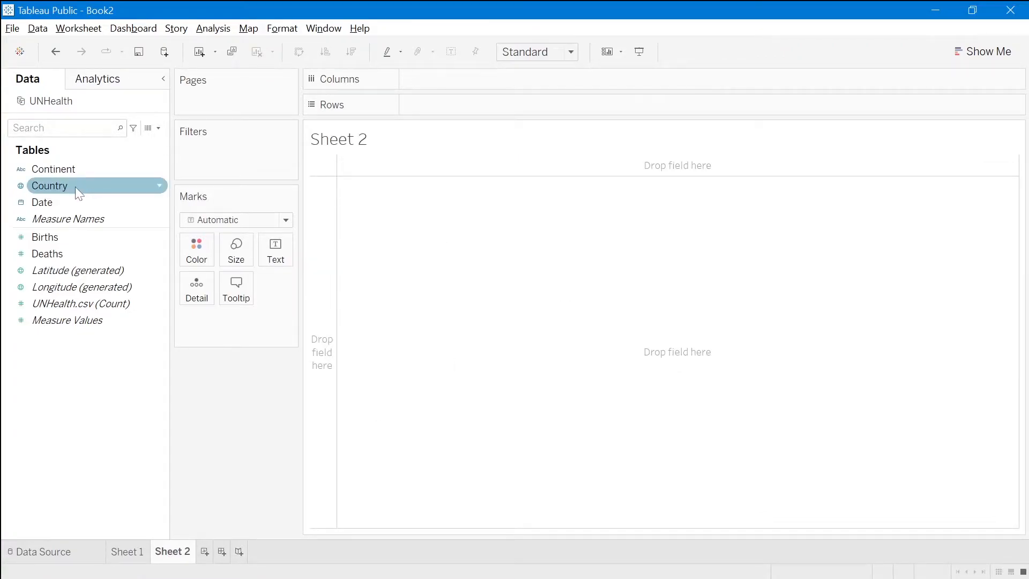
pyautogui.moveTo(75, 186); pyautogui.dragTo(460, 111)
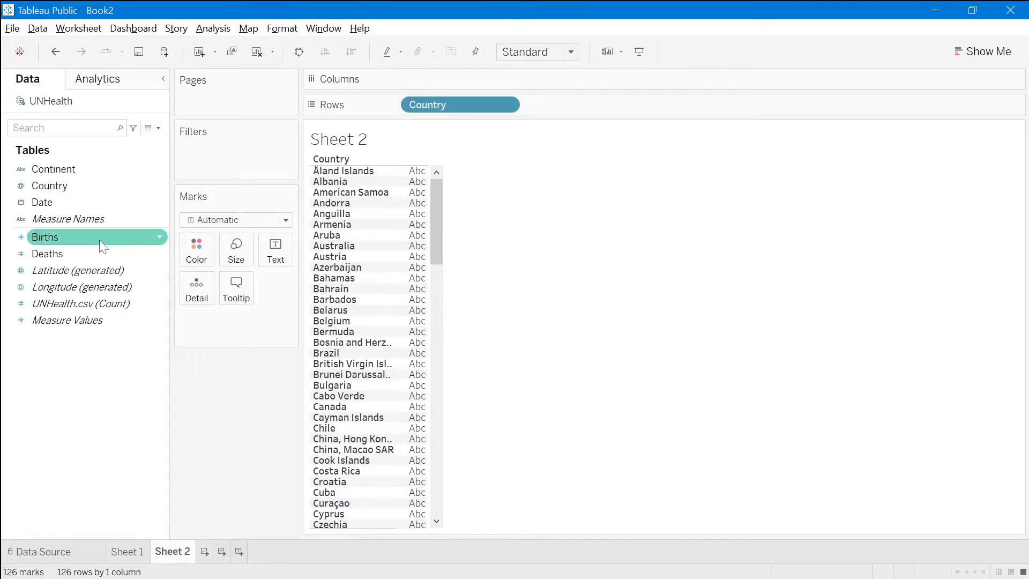
pyautogui.moveTo(103, 246); pyautogui.dragTo(492, 85)
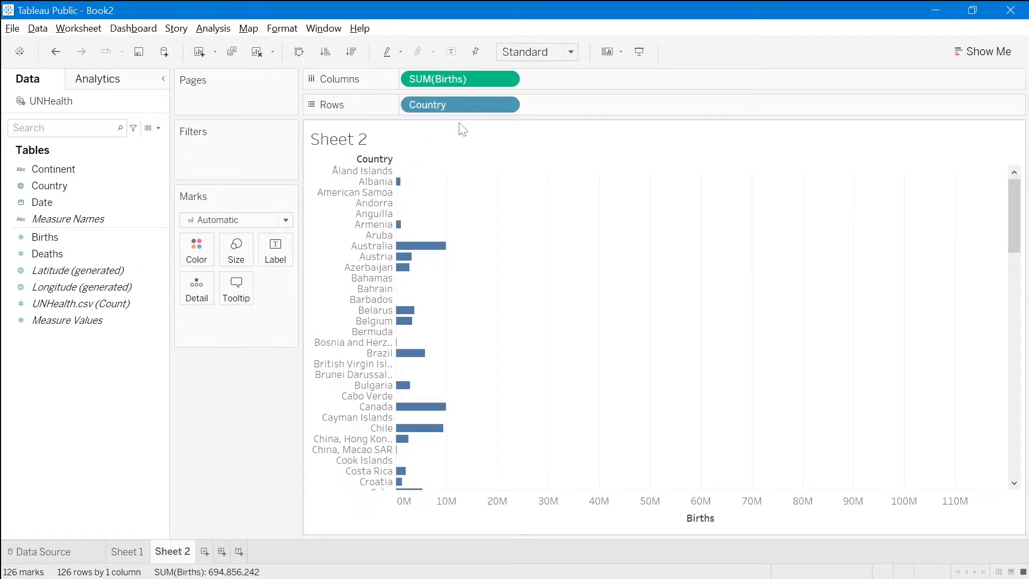
# - Try the chart with Country on the columns and Births on the rows, and restore the original arrangement
pyautogui.moveTo(458, 104); pyautogui.dragTo(514, 103)
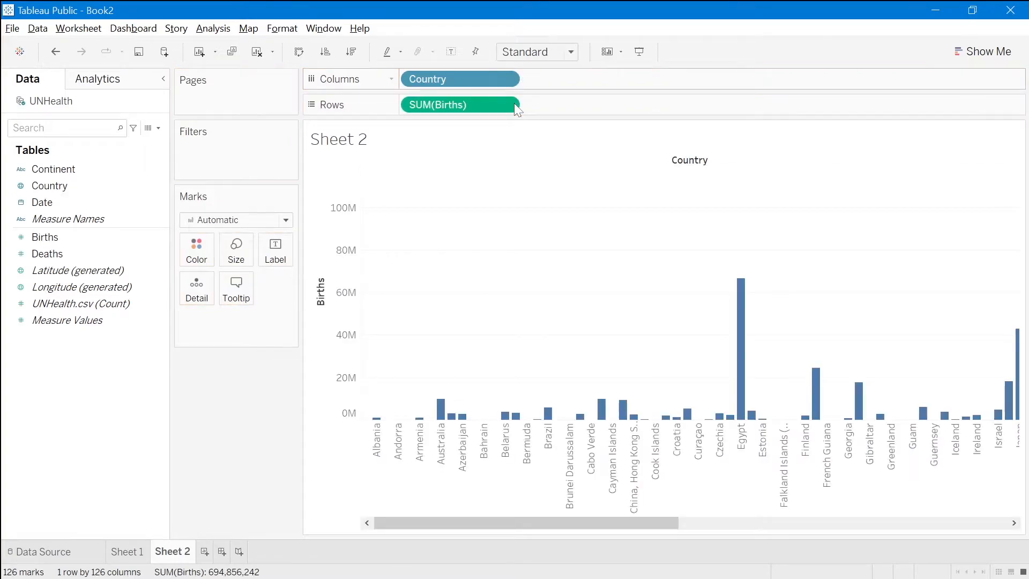
pyautogui.moveTo(474, 111); pyautogui.dragTo(586, 81)
pyautogui.moveTo(482, 75); pyautogui.dragTo(482, 105)
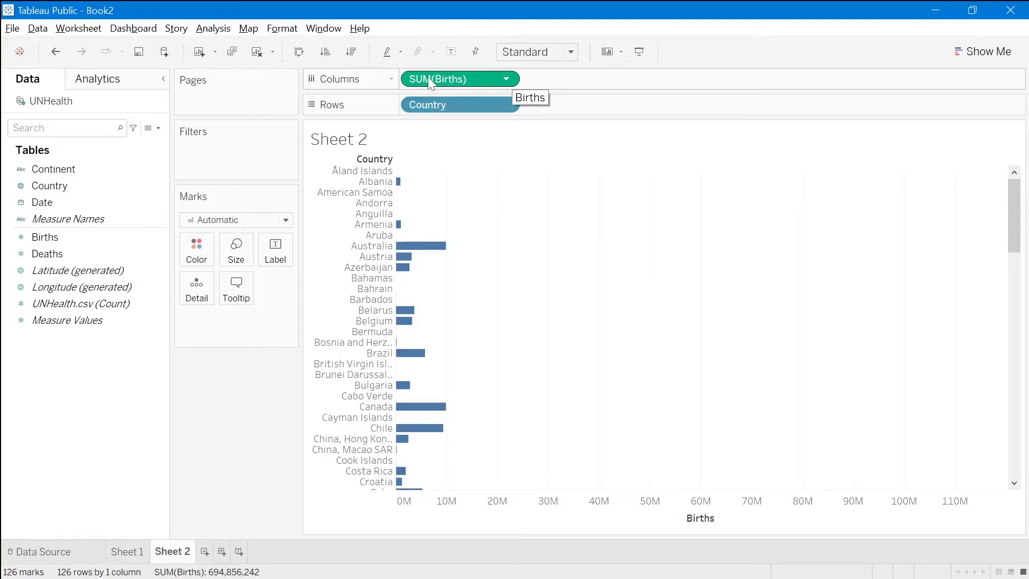
# - Change the aggregation of the Births measure on the columns to Average
pyautogui.click(507, 79)
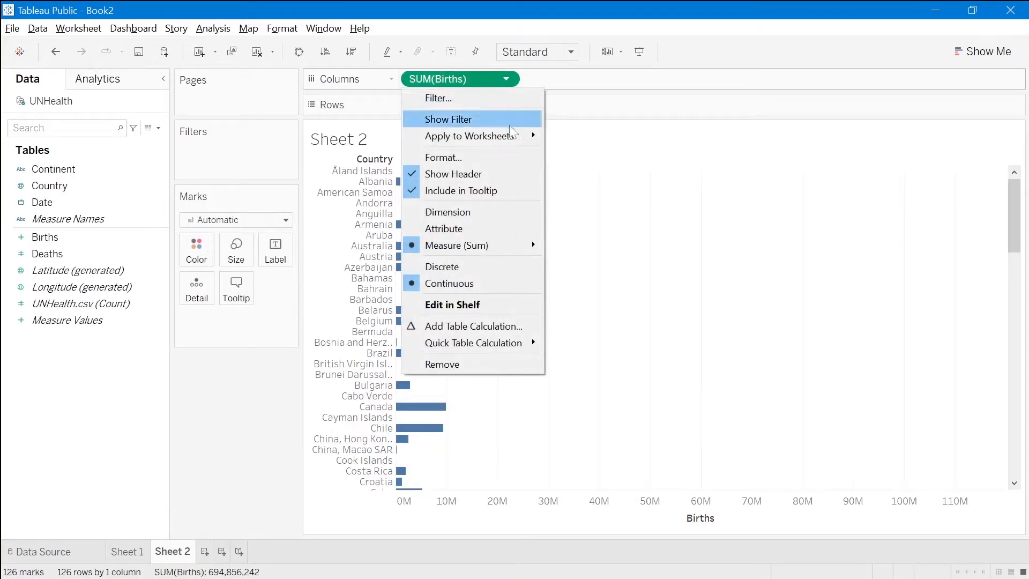
pyautogui.moveTo(519, 251)
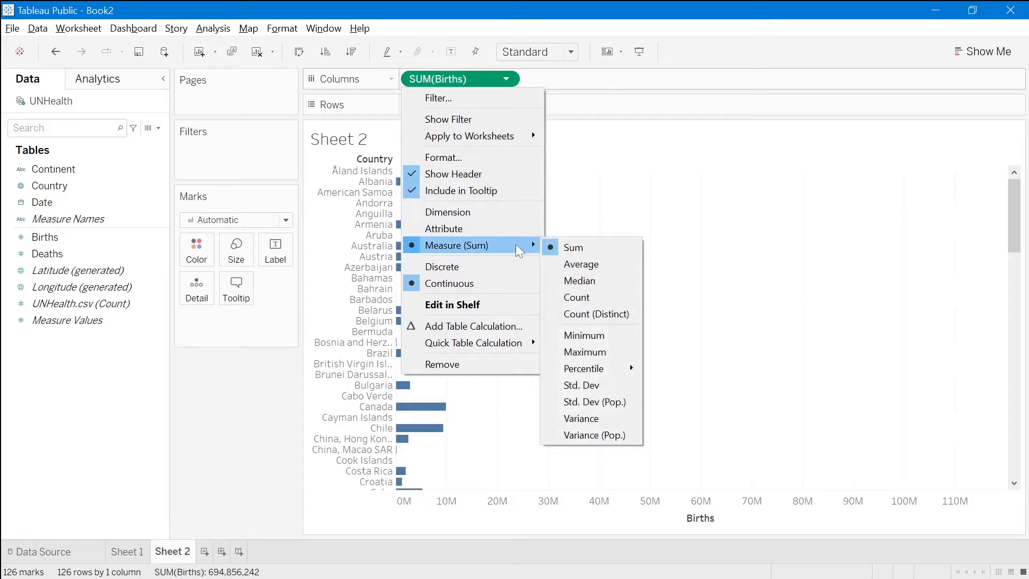
pyautogui.click(611, 264)
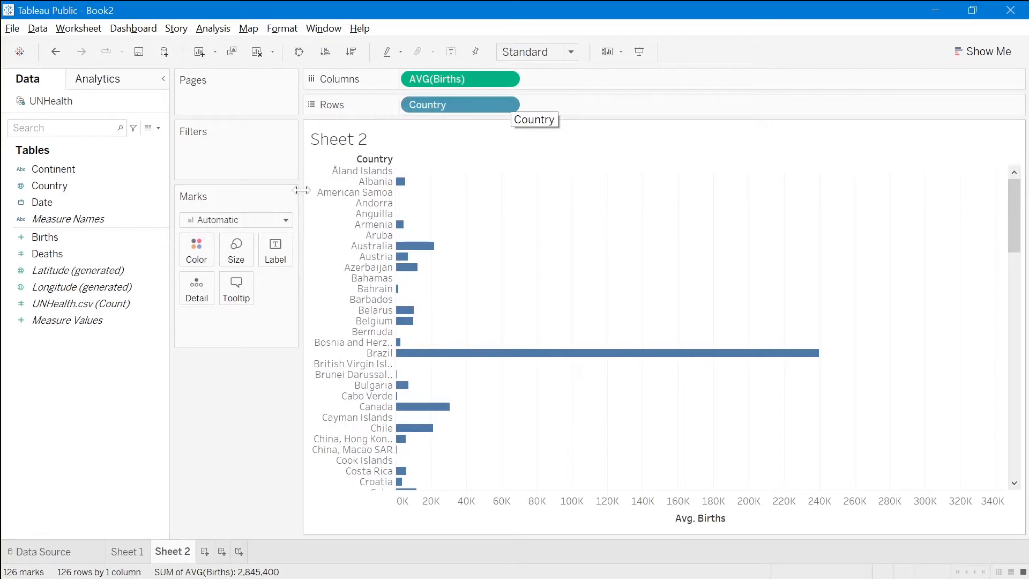
# - Filter Sheet 2 by Continent, keeping only Asia
pyautogui.click(96, 168)
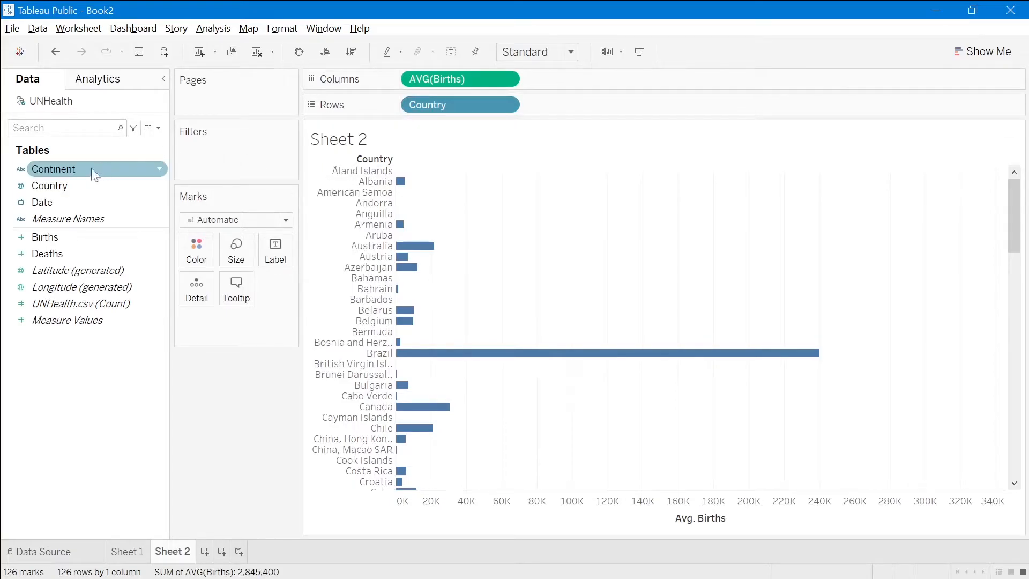
pyautogui.moveTo(66, 181)
pyautogui.mouseDown()
pyautogui.moveTo(150, 154)
pyautogui.moveTo(226, 160)
pyautogui.mouseUp()
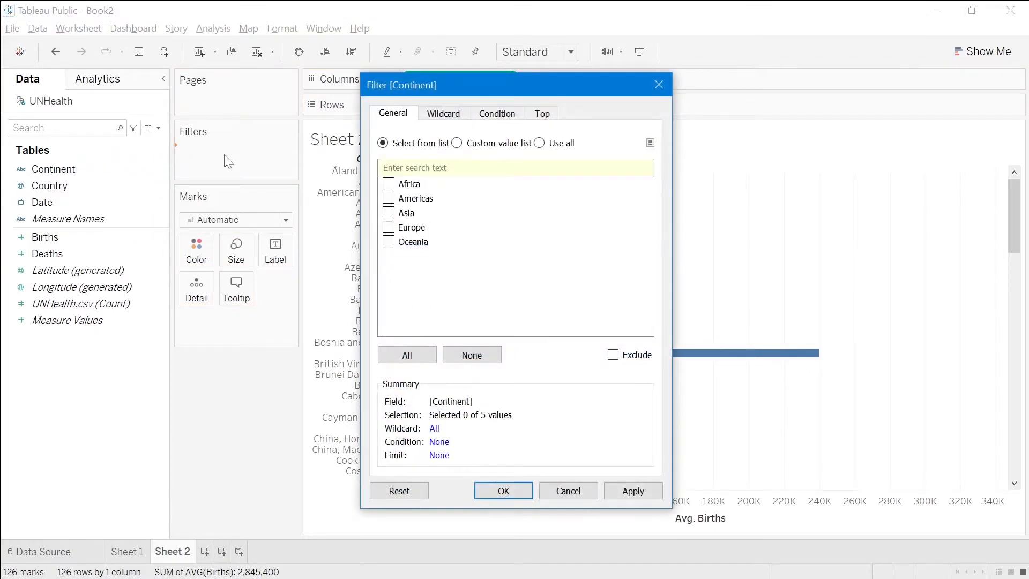
pyautogui.click(389, 213)
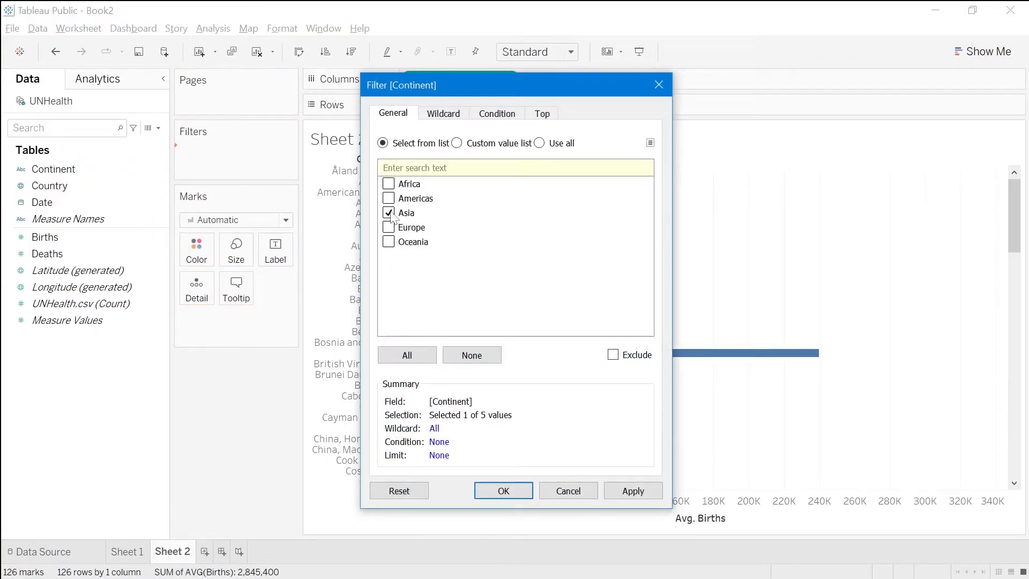
pyautogui.click(511, 492)
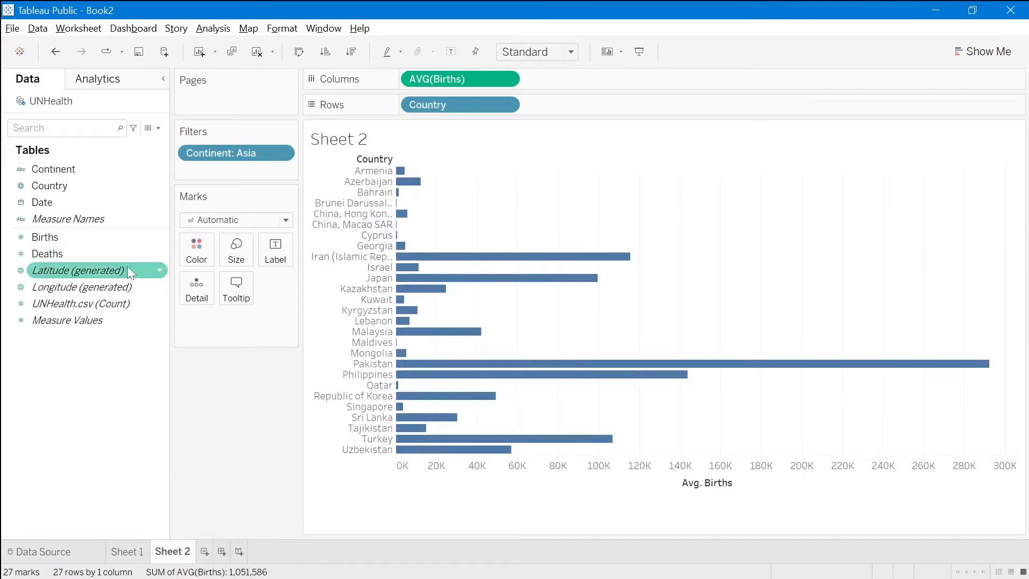
# - Color the Sheet 2 bars by the Births measure and set that color measure's aggregation to Average
pyautogui.click(92, 240)
pyautogui.moveTo(88, 247); pyautogui.dragTo(202, 247)
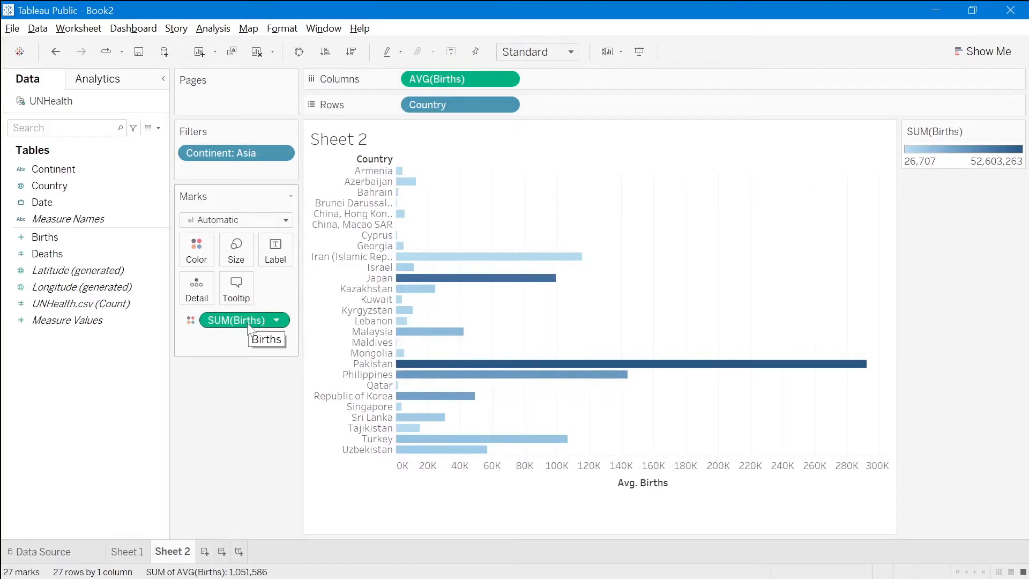
pyautogui.click(281, 320)
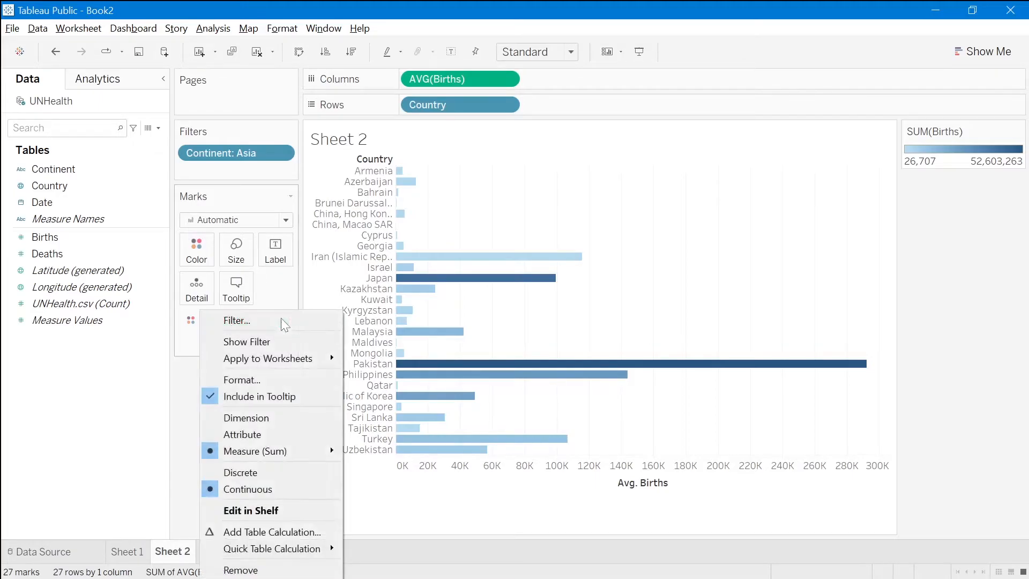
pyautogui.moveTo(288, 449)
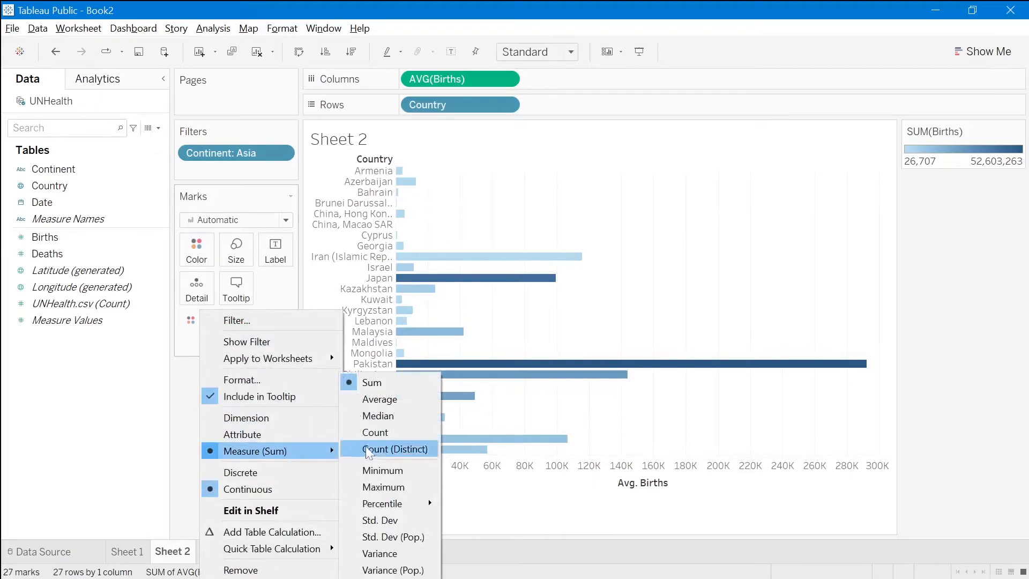
pyautogui.click(398, 404)
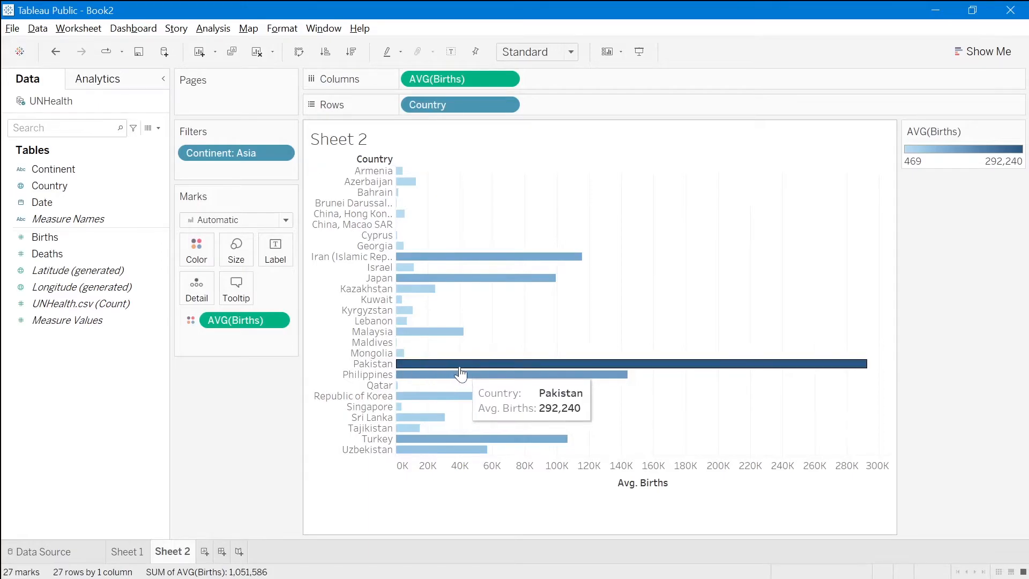
# - Sort the countries in the bar chart by average births in descending order
pyautogui.moveTo(403, 178)
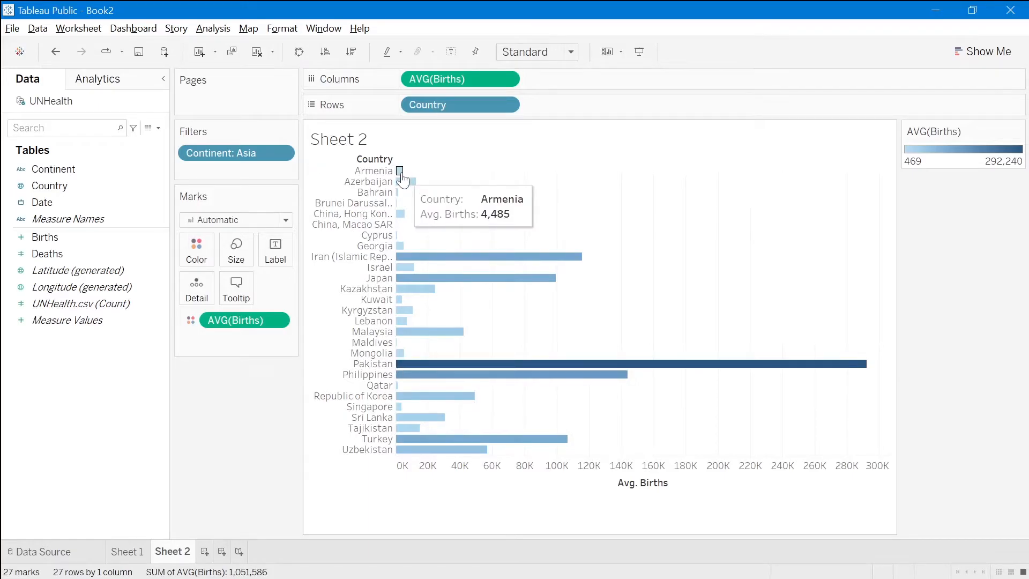
pyautogui.moveTo(431, 453)
pyautogui.moveTo(402, 250)
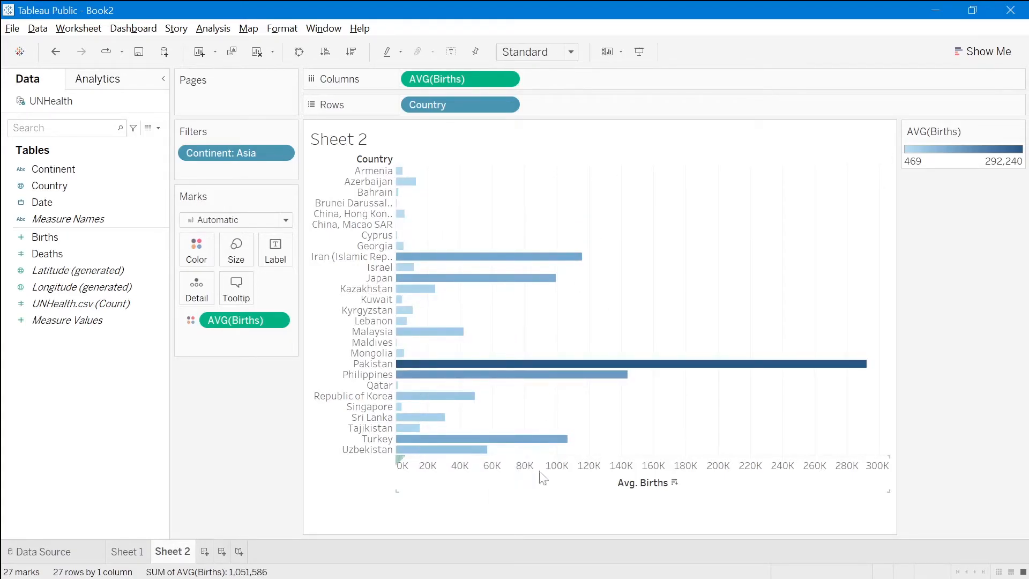
pyautogui.click(674, 481)
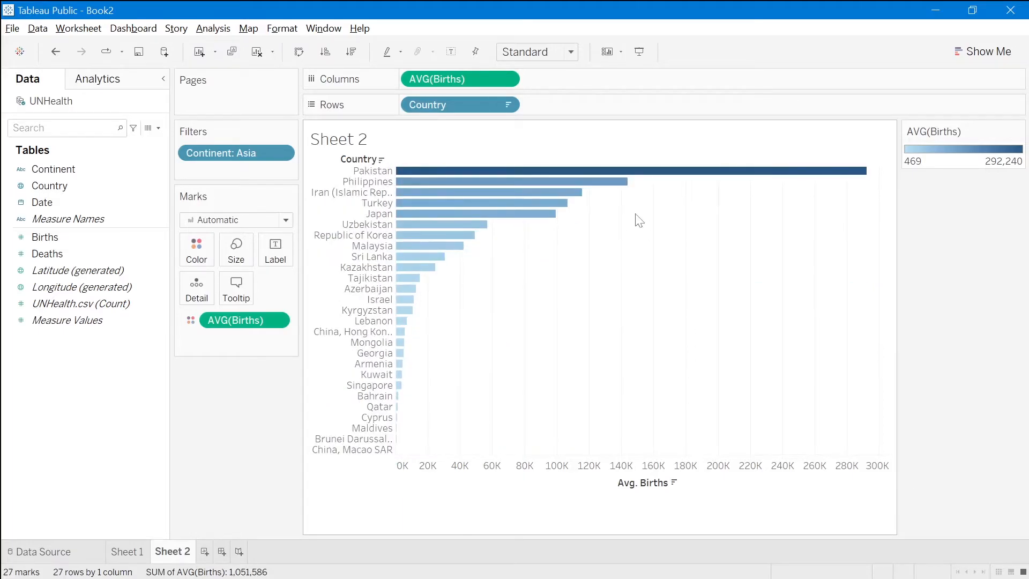
pyautogui.moveTo(563, 174)
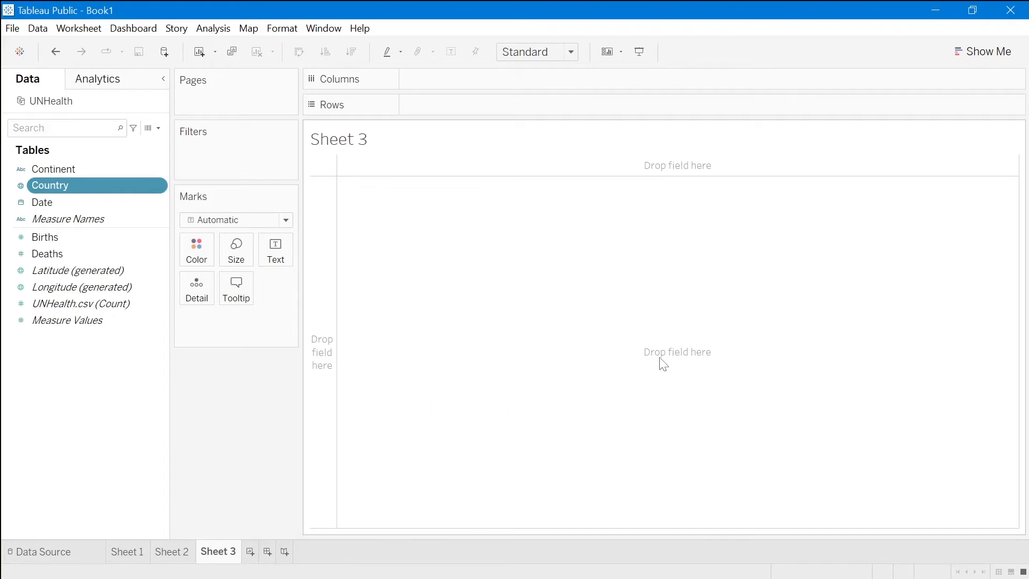
# - Build a chart on Sheet 3 with Continent on the columns and the sum of Deaths on the rows
pyautogui.click(81, 170)
pyautogui.moveTo(82, 174); pyautogui.dragTo(459, 85)
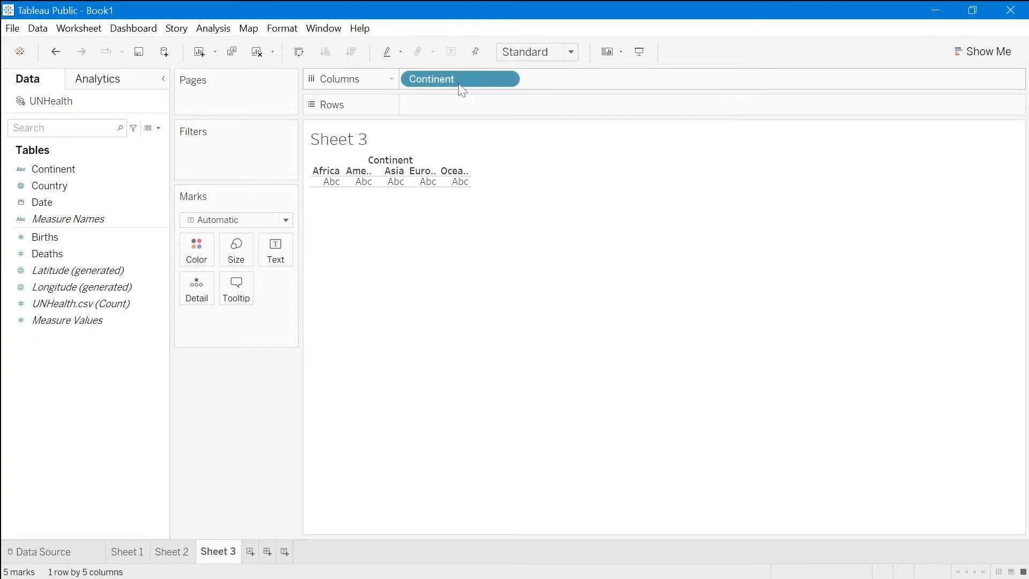
pyautogui.click(38, 255)
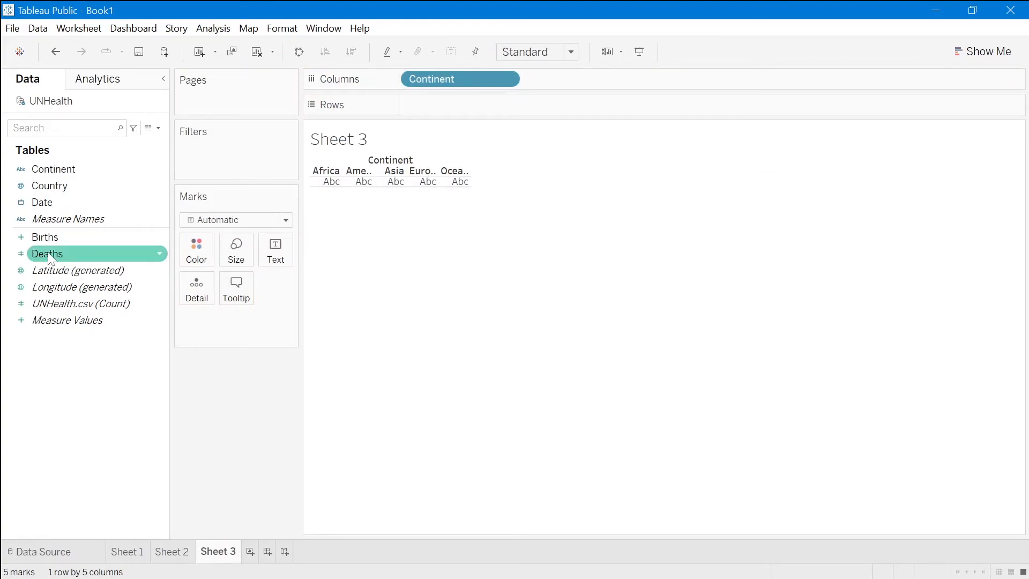
pyautogui.moveTo(48, 254); pyautogui.dragTo(477, 104)
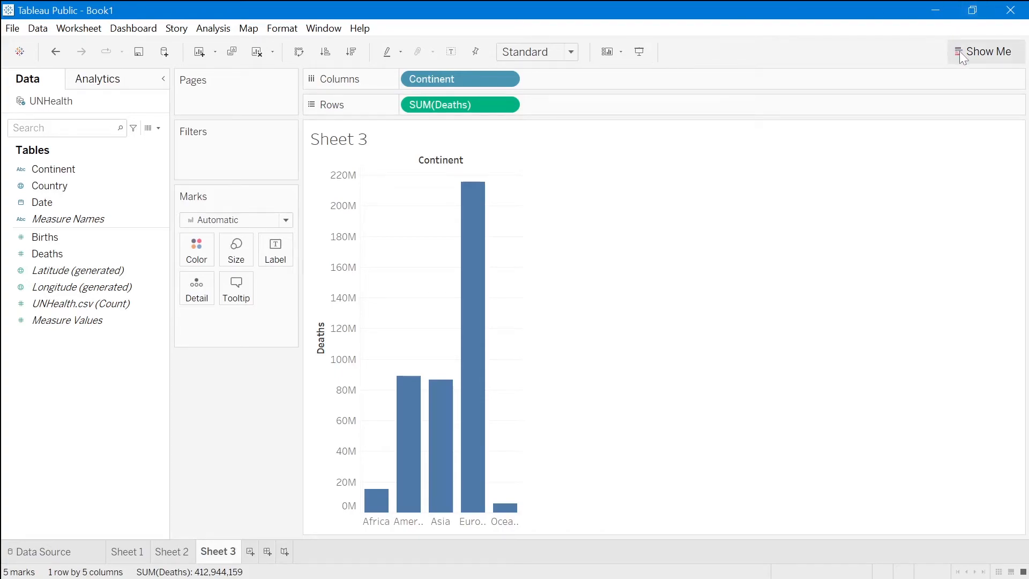
# - Convert the deaths-by-continent bar chart into a pie chart and fit it to Entire View
pyautogui.click(980, 57)
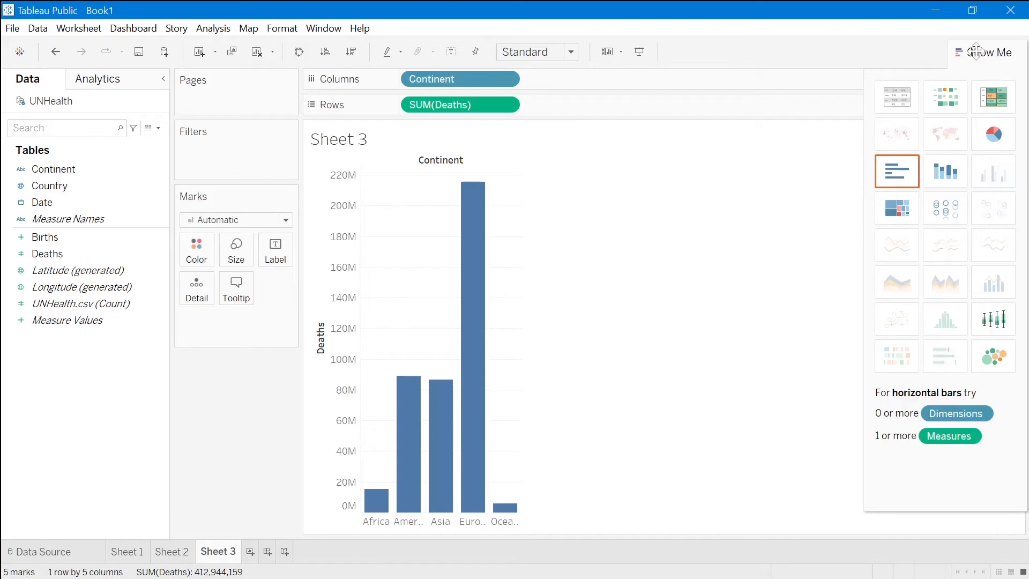
pyautogui.click(992, 135)
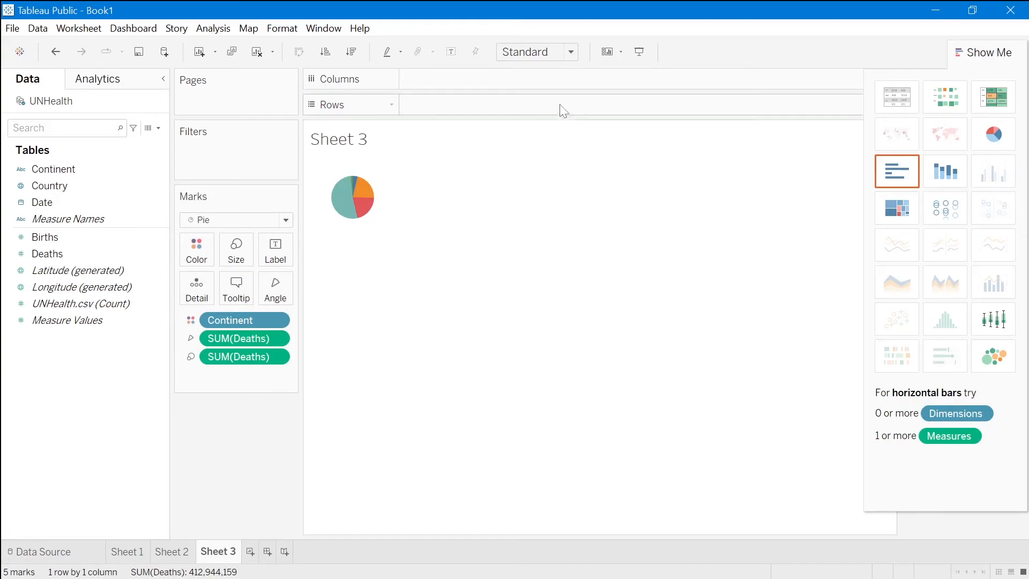
pyautogui.click(571, 52)
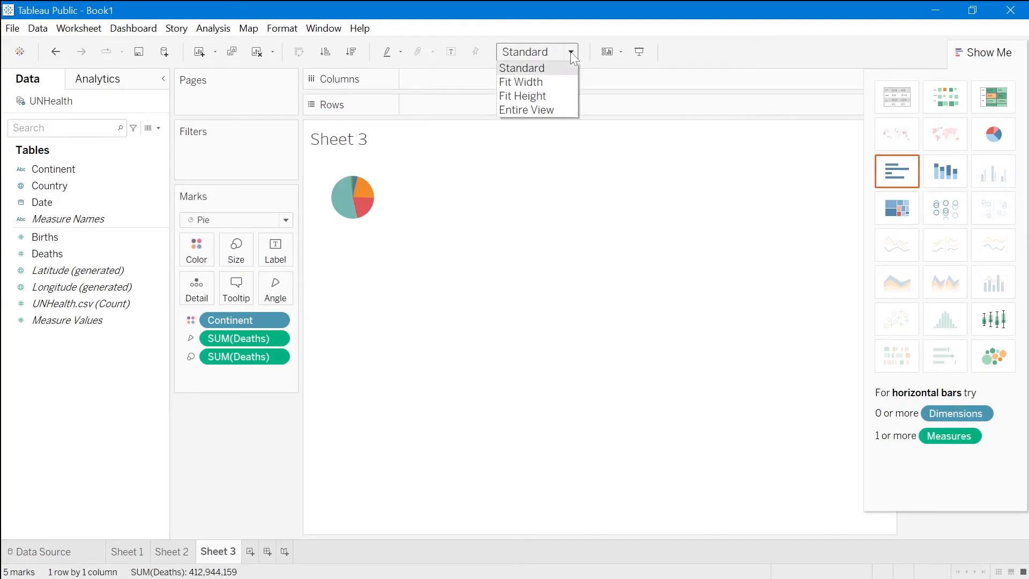
pyautogui.click(544, 113)
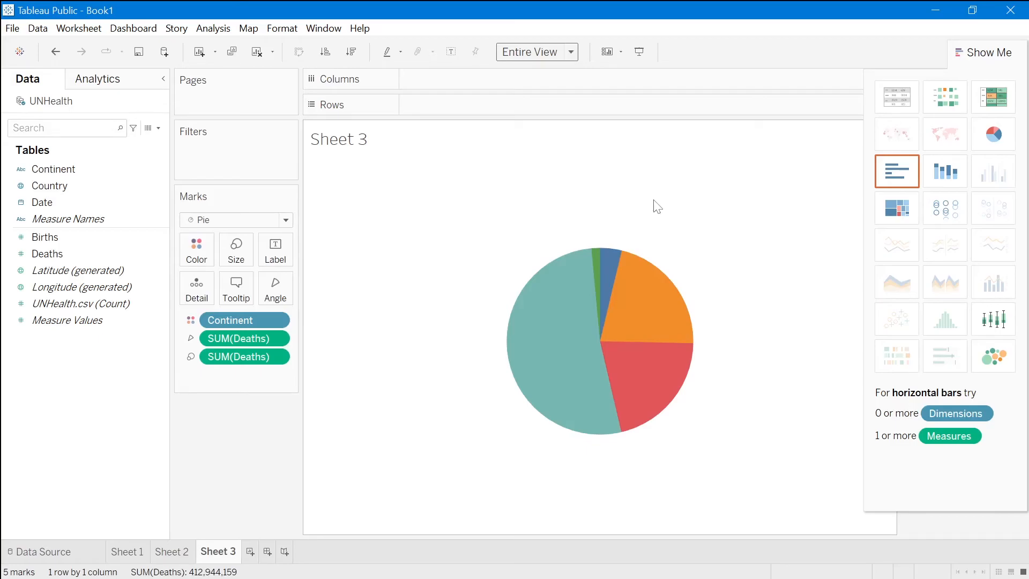
# - Label the pie slices with the Continent name and the sum of Deaths
pyautogui.click(66, 169)
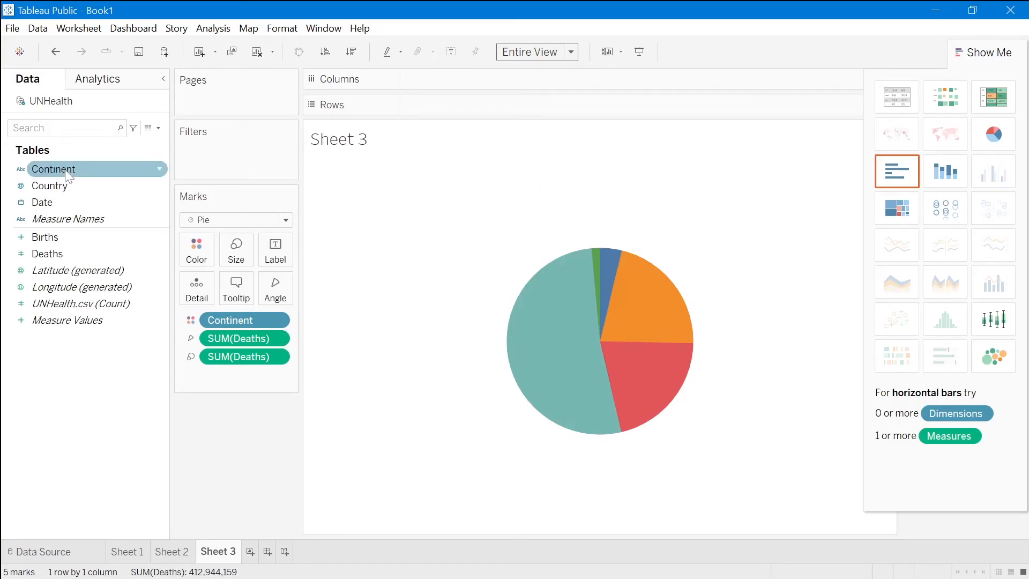
pyautogui.click(63, 171)
pyautogui.moveTo(63, 171); pyautogui.dragTo(277, 256)
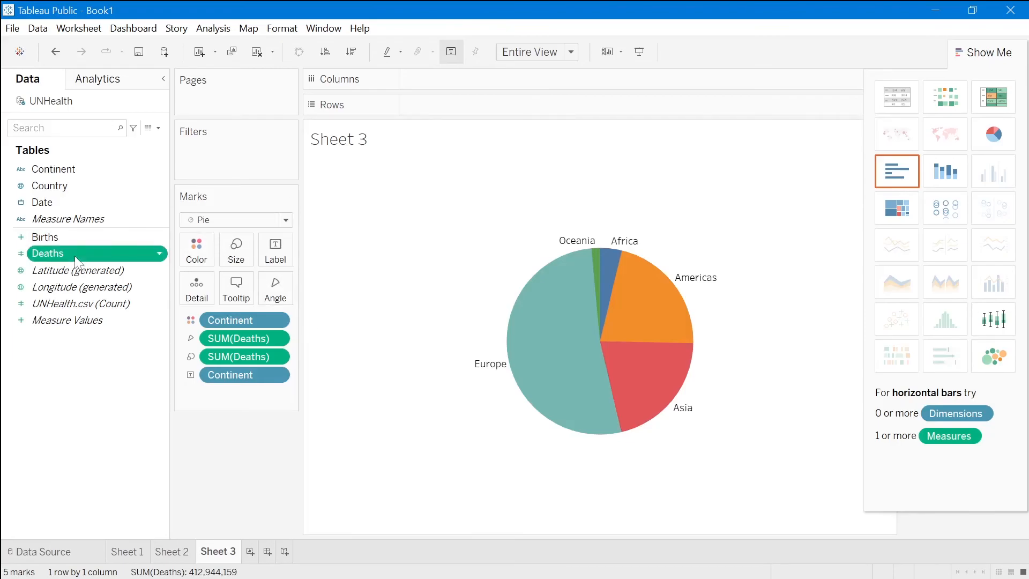
pyautogui.moveTo(79, 256); pyautogui.dragTo(276, 257)
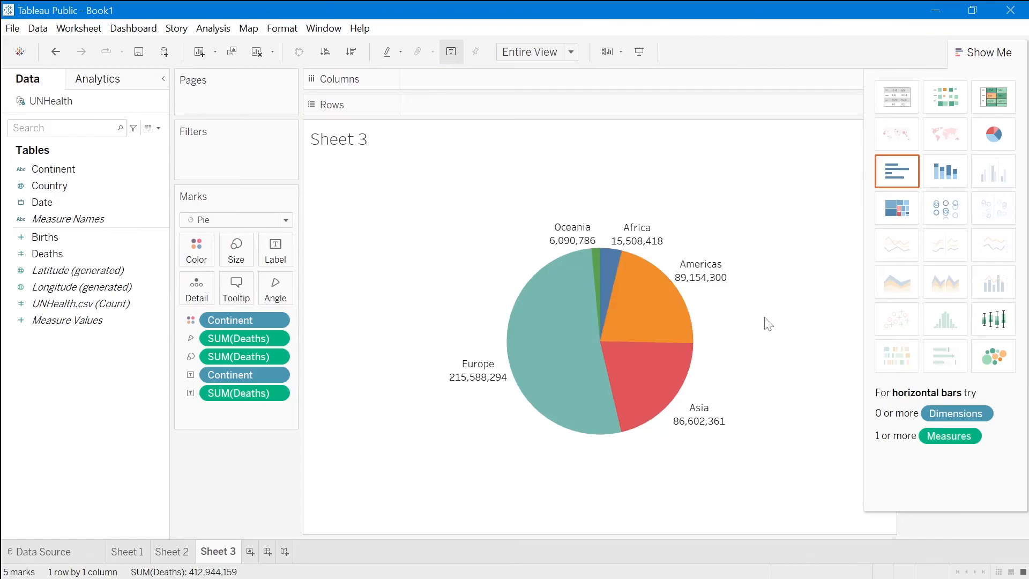
# - Apply the Percent of Total quick table calculation to the Deaths label on the pie chart
pyautogui.moveTo(580, 247)
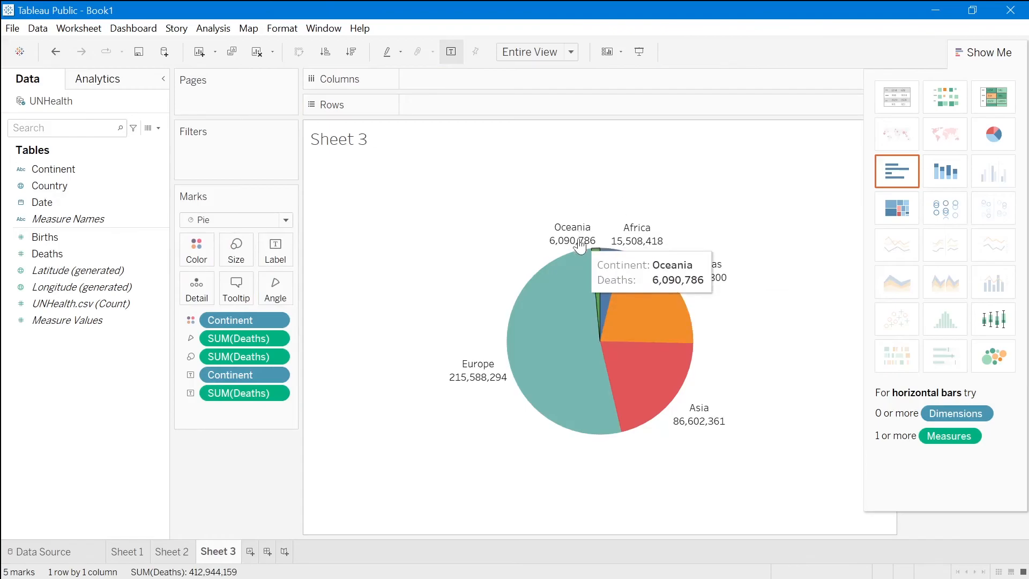
pyautogui.moveTo(476, 381)
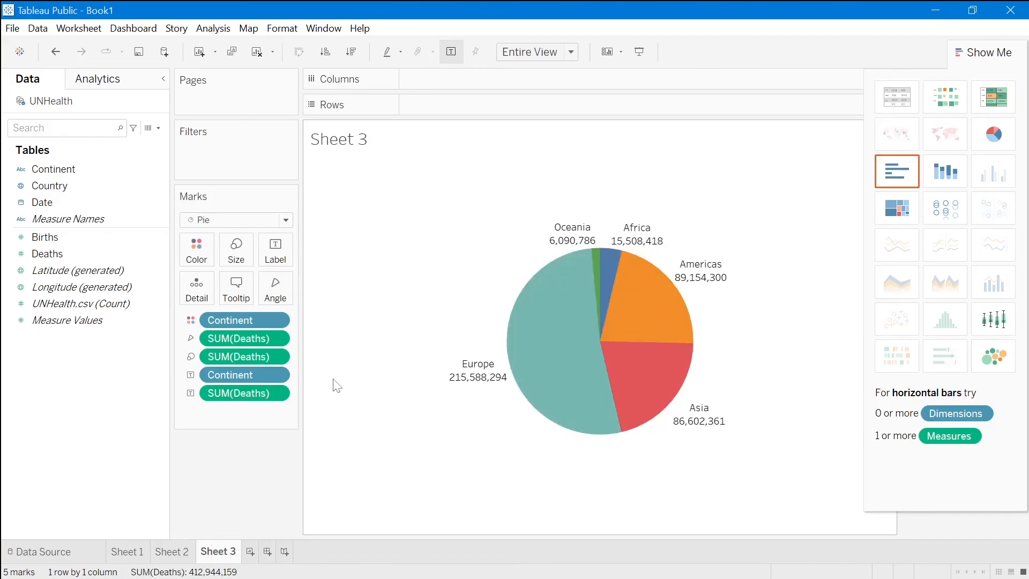
pyautogui.click(277, 395)
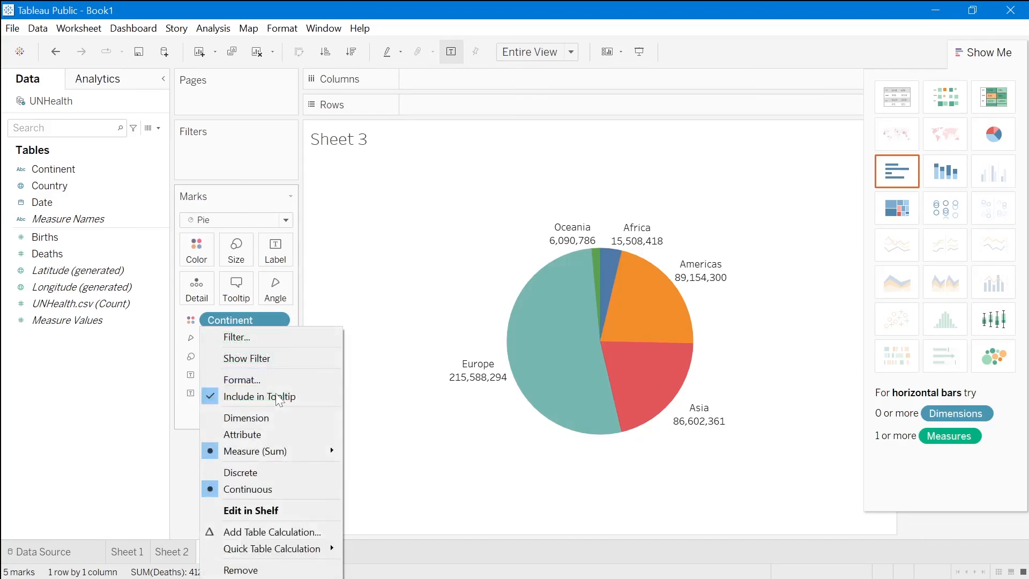
pyautogui.moveTo(303, 555)
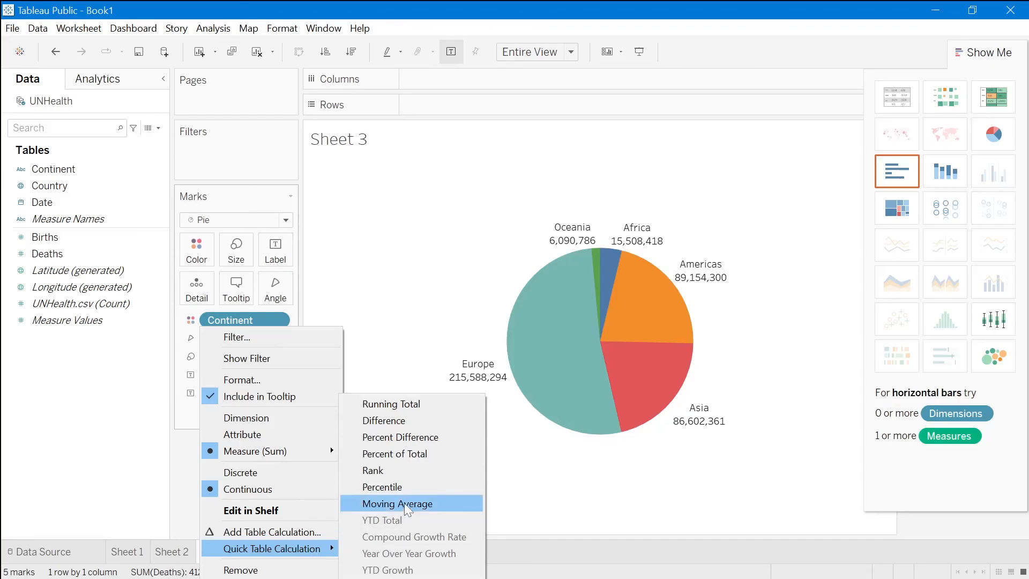
pyautogui.click(400, 454)
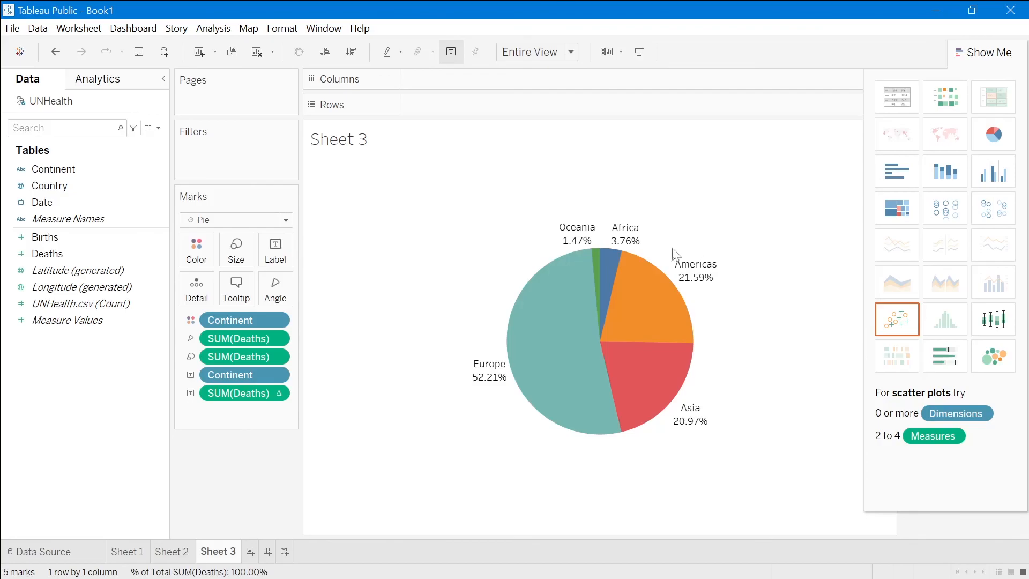
pyautogui.moveTo(529, 370)
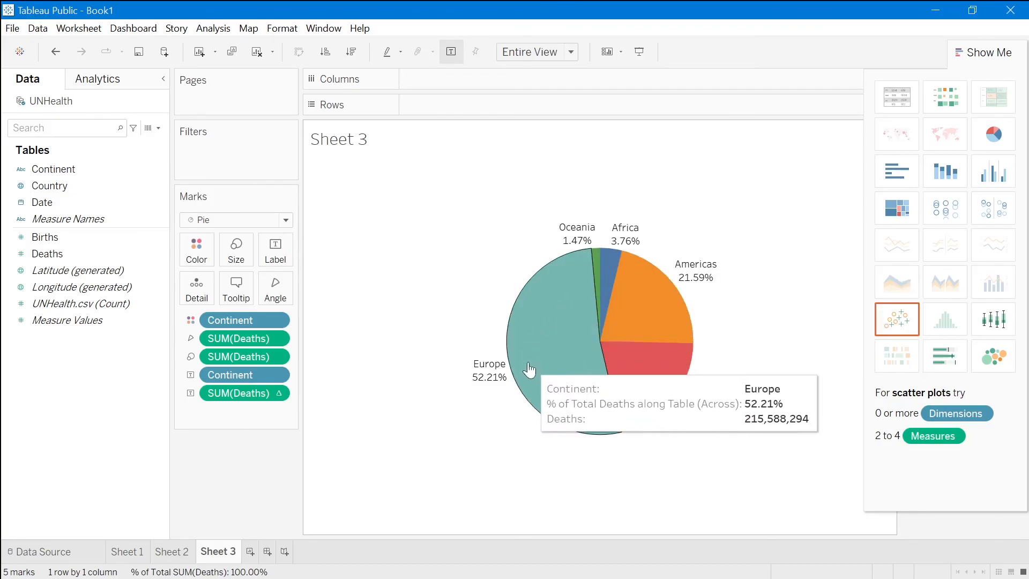